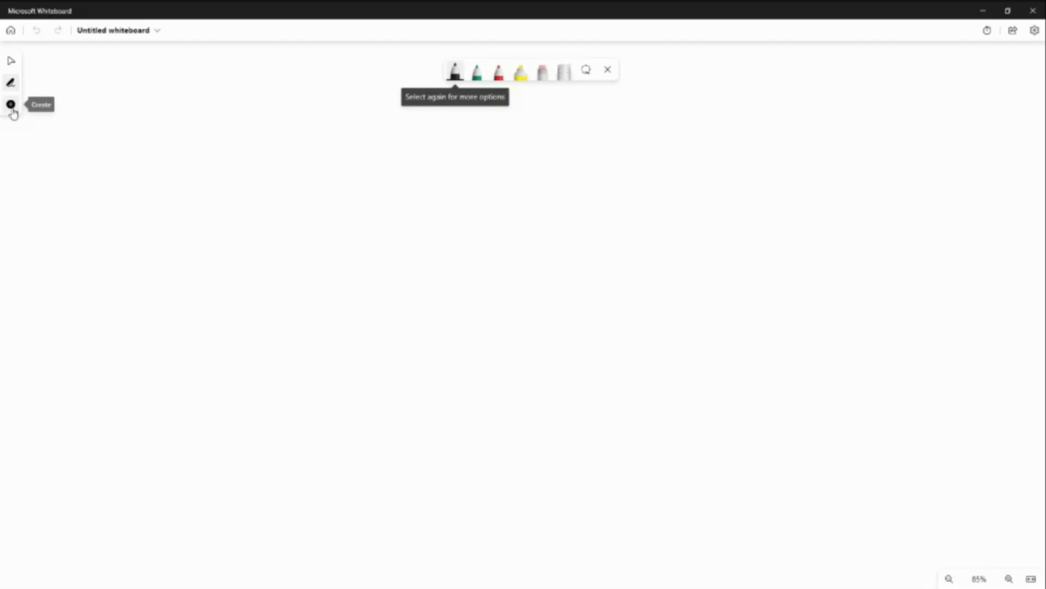
Add a text box titled "Storage Mode" at the upper middle of the blank whiteboard
left_click(11, 105)
left_click(108, 118)
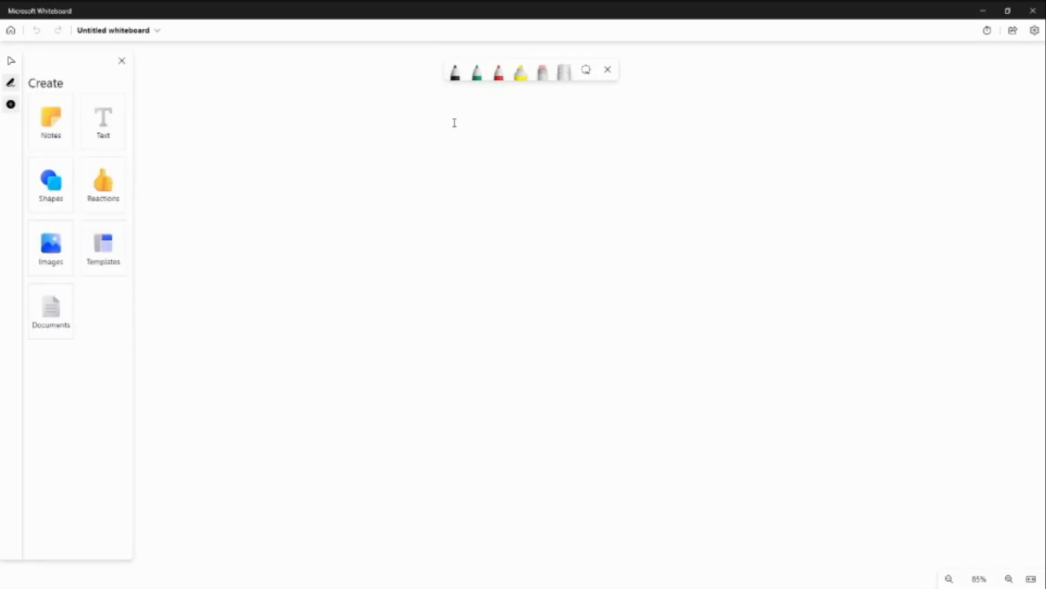
left_click(460, 114)
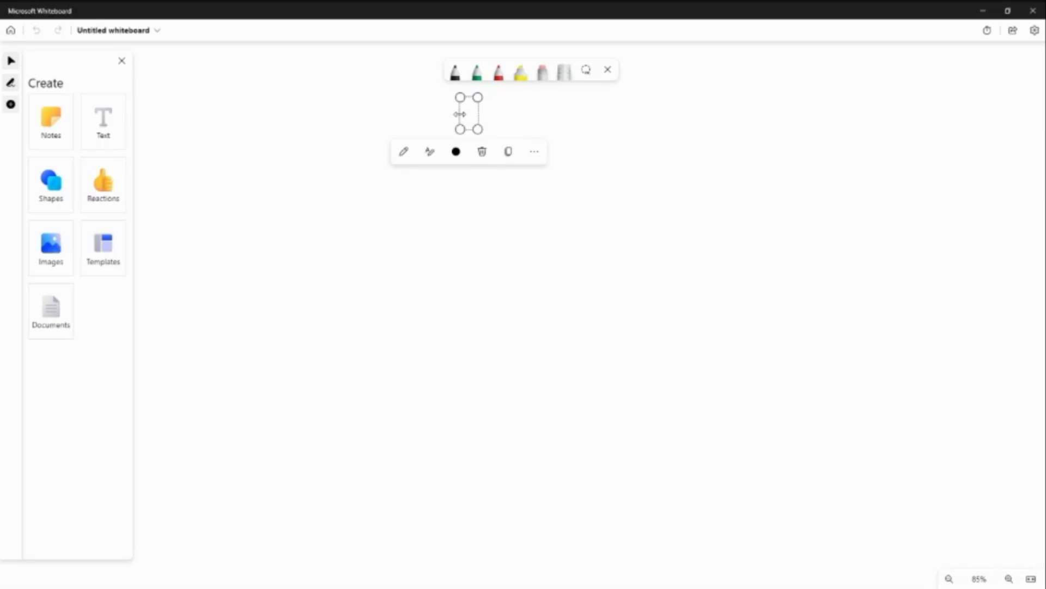
type("Storage Mod")
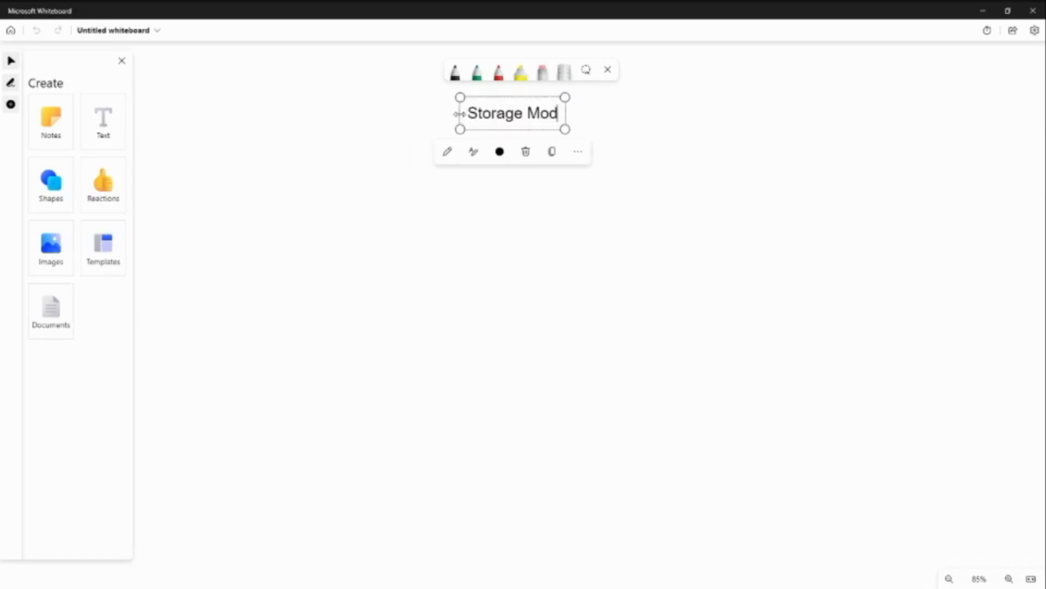
type("e")
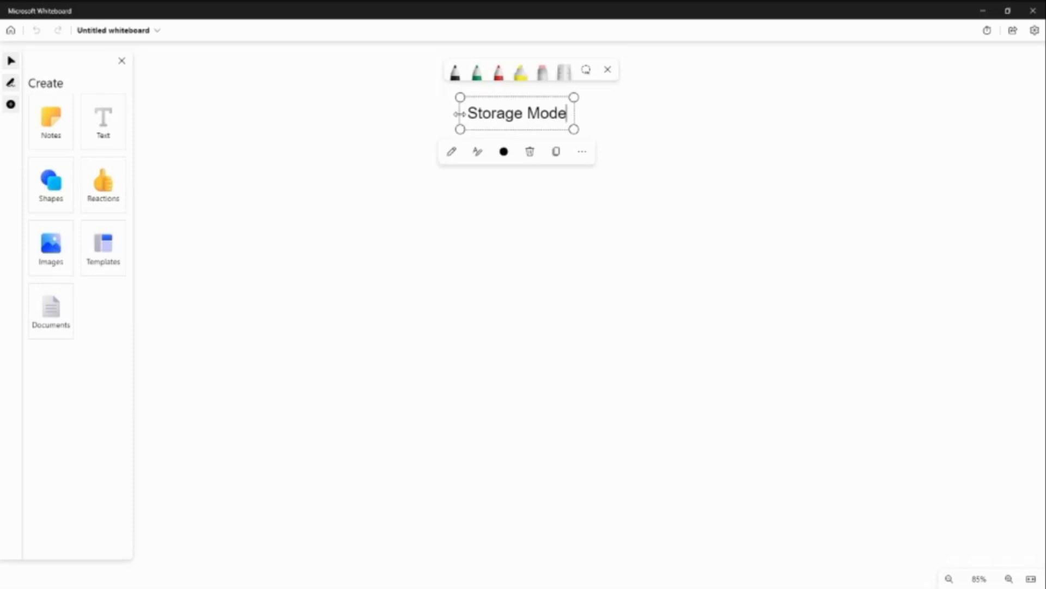
left_click(504, 202)
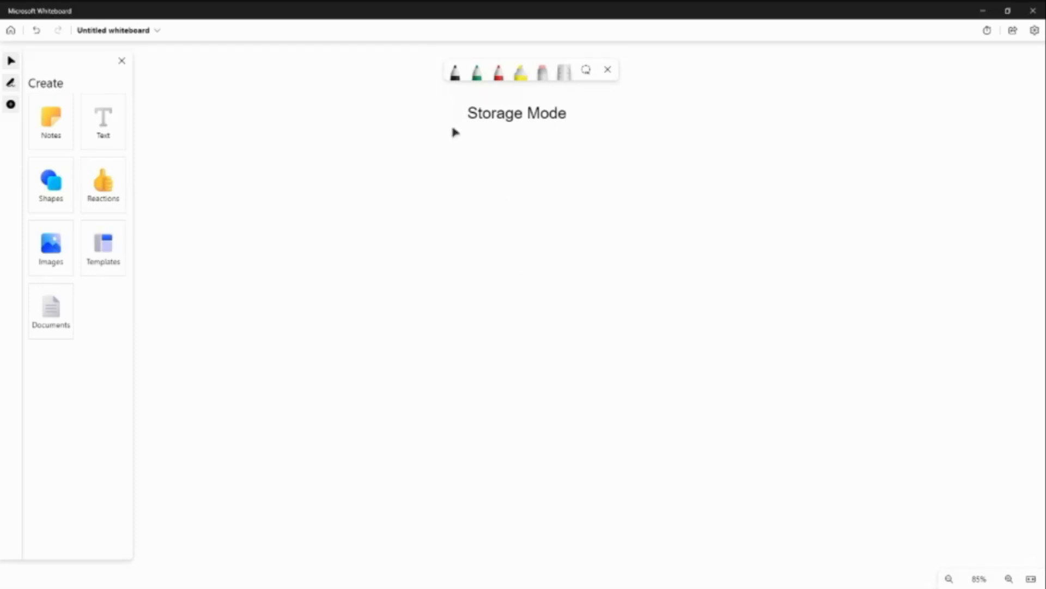
Draw three straight branch lines with the black pen from the "Storage Mode" title, one down-left and two to the right
left_click(453, 74)
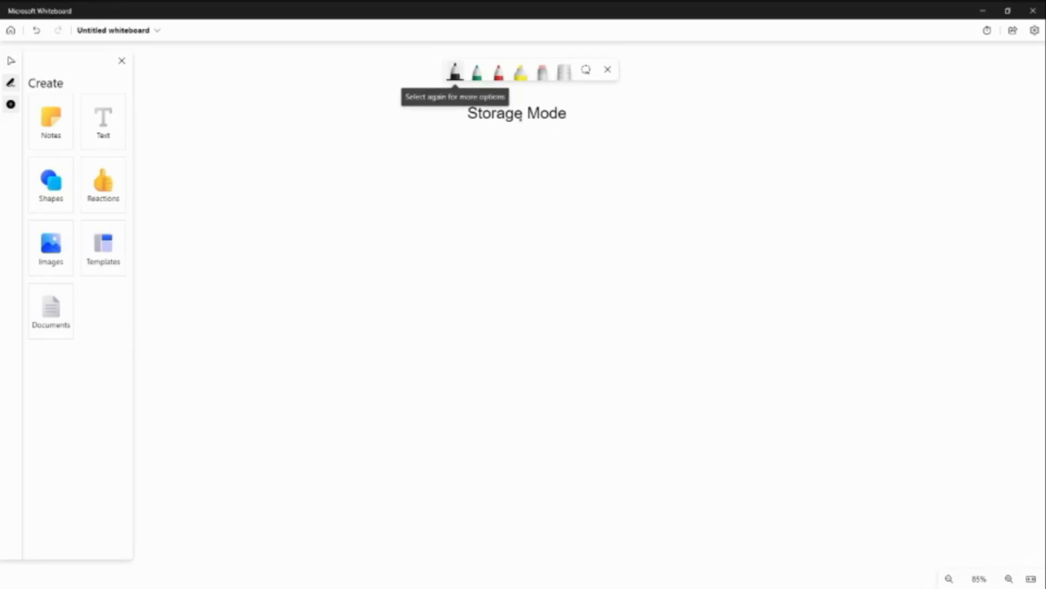
left_click_drag(520, 120, 411, 198)
left_click_drag(521, 121, 637, 198)
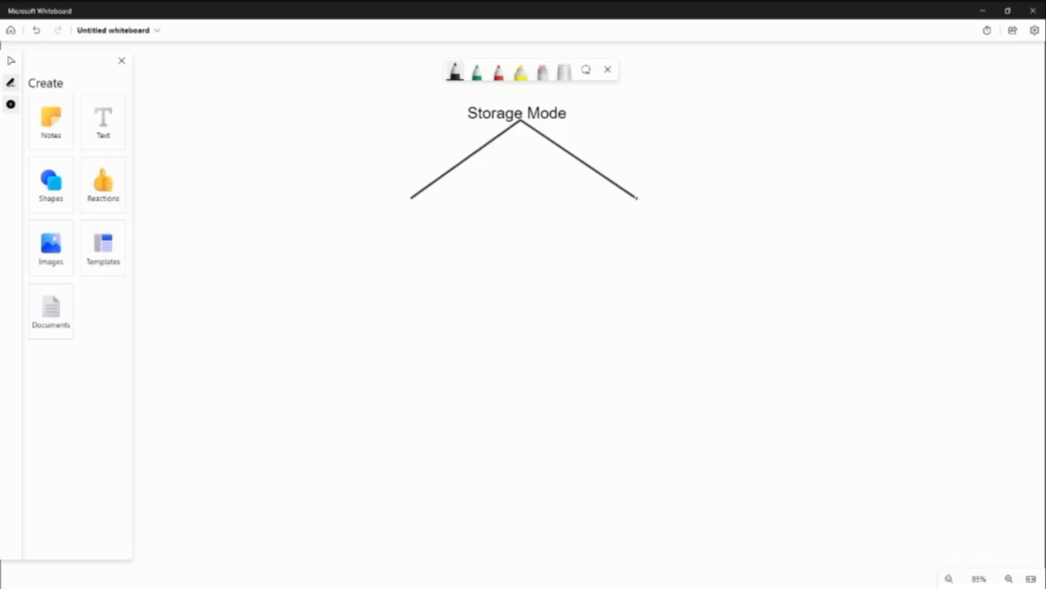
left_click_drag(521, 120, 661, 151)
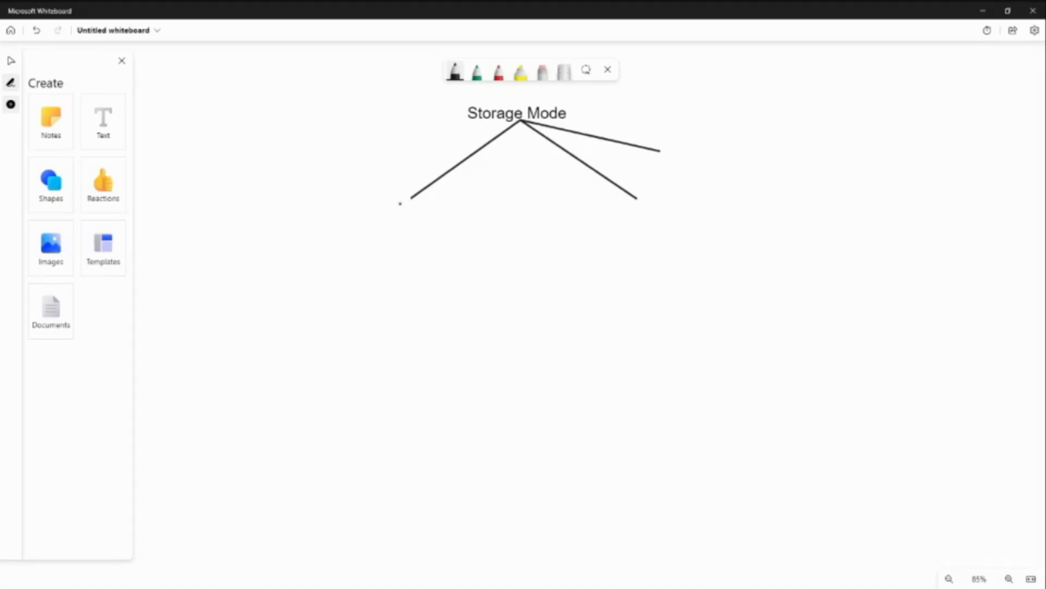
Mark the end of the down-left branch with a small circle and handwrite "Import" beneath it
left_click_drag(413, 198, 400, 217)
mouse_move(402, 211)
left_mouse_down()
mouse_move(417, 222)
mouse_move(436, 209)
left_mouse_up()
left_click_drag(439, 199, 440, 212)
left_click_drag(436, 203, 443, 202)
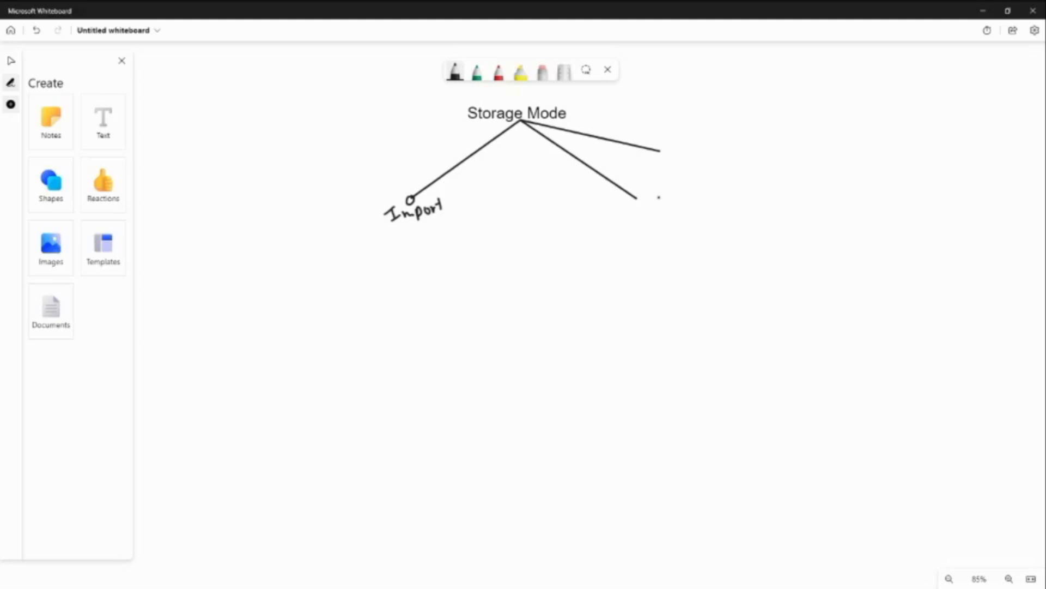
Mark the ends of the two right-hand branches with circles and handwrite "Direct Query" on the lower and "DUAL" on the upper
mouse_move(636, 205)
left_mouse_down()
mouse_move(708, 207)
mouse_move(721, 197)
mouse_move(733, 206)
left_mouse_up()
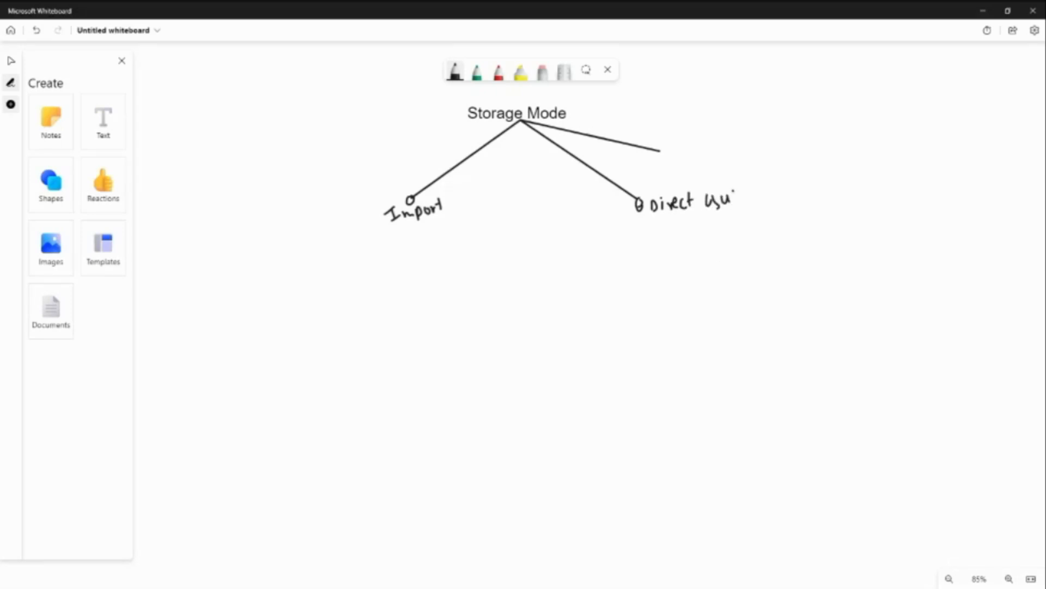
left_click_drag(705, 196, 746, 196)
left_click_drag(748, 197, 751, 215)
mouse_move(664, 149)
left_mouse_down()
mouse_move(678, 156)
mouse_move(694, 142)
mouse_move(706, 156)
mouse_move(719, 143)
left_mouse_up()
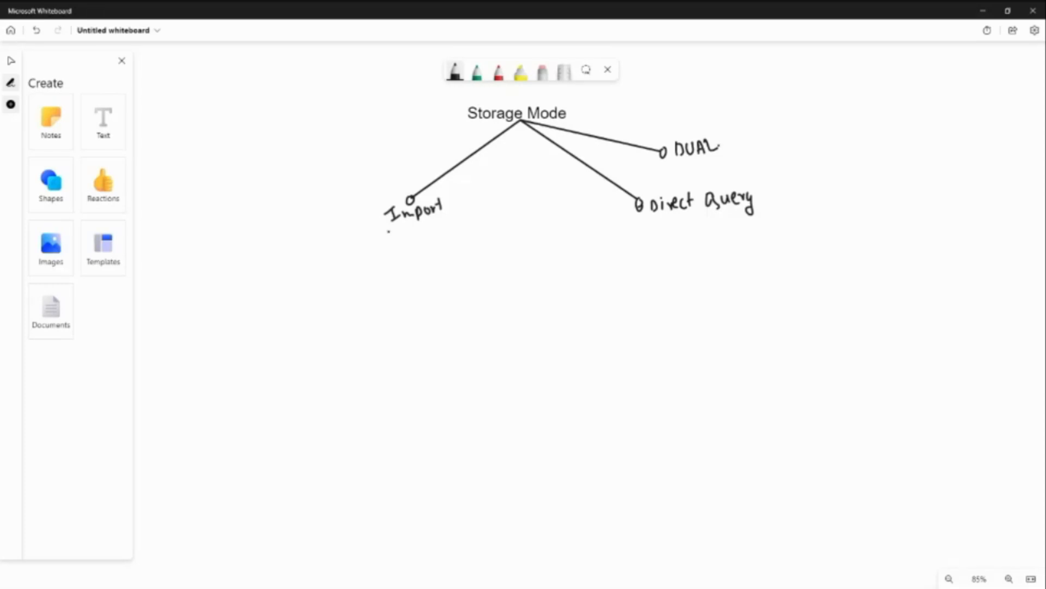
Draw a small arrow under "Import" and add the text "Local copy of data" beside it
left_click_drag(392, 229, 407, 248)
left_click(109, 126)
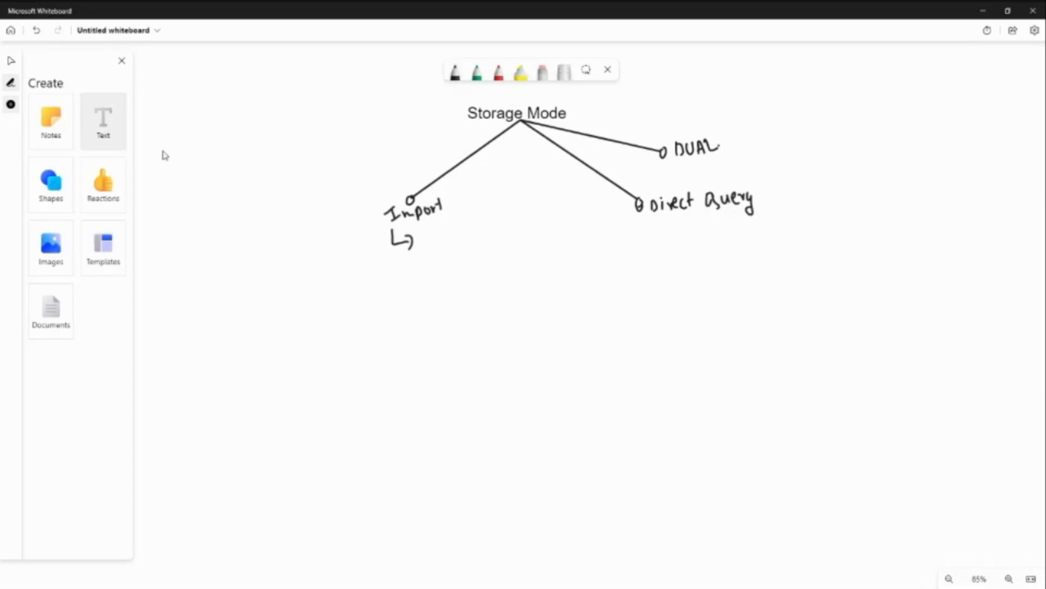
left_click(427, 240)
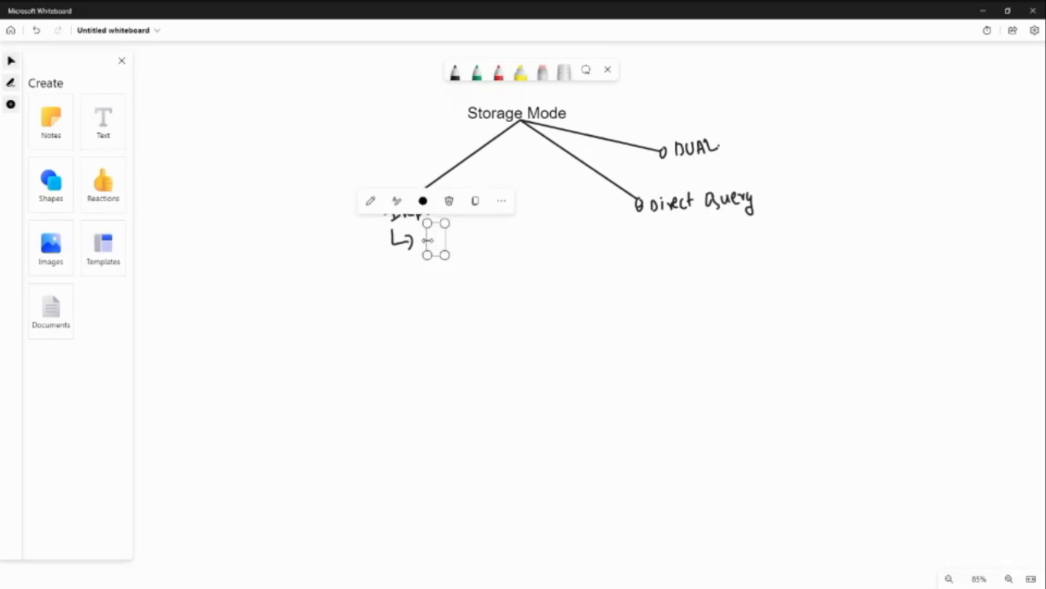
type("Local d")
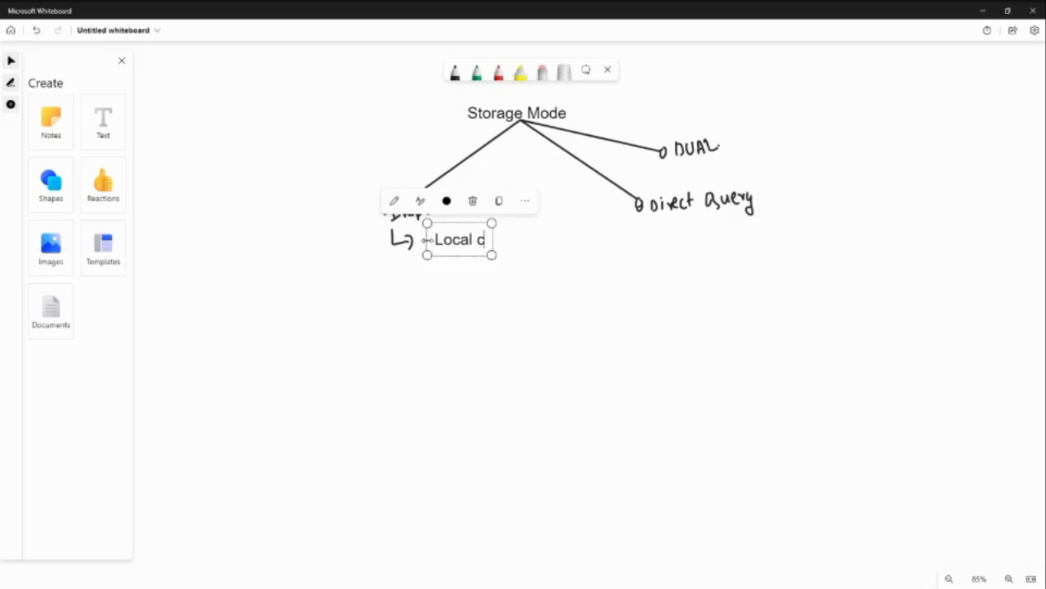
type("opy of")
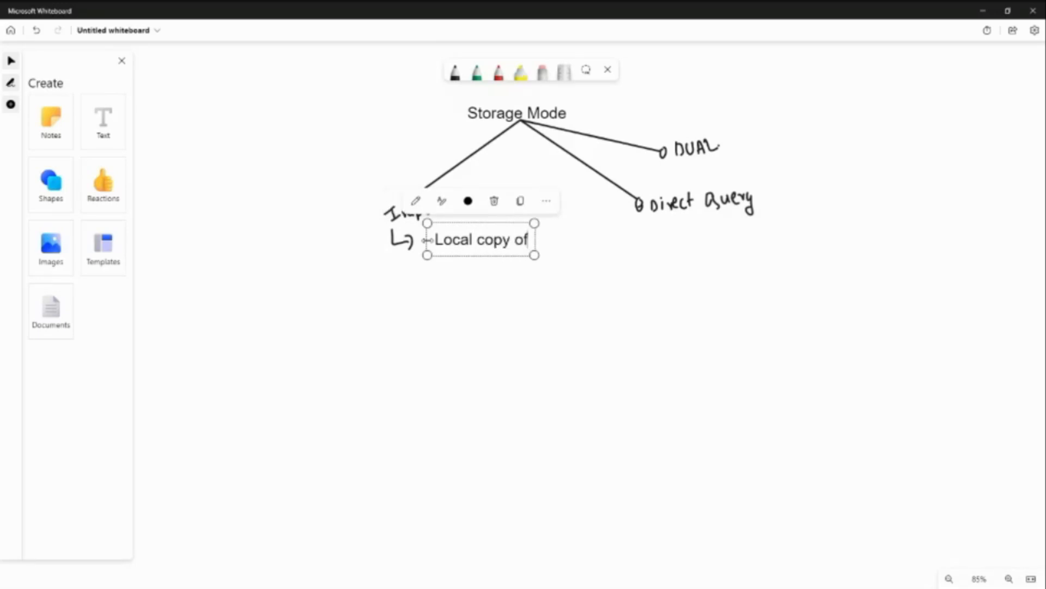
type(" data")
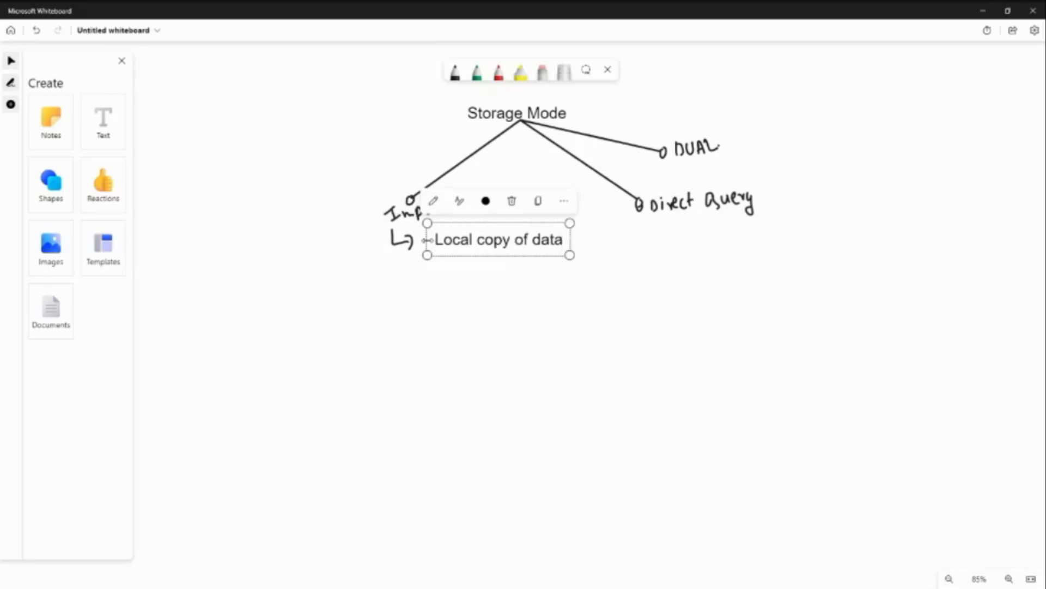
left_click(460, 308)
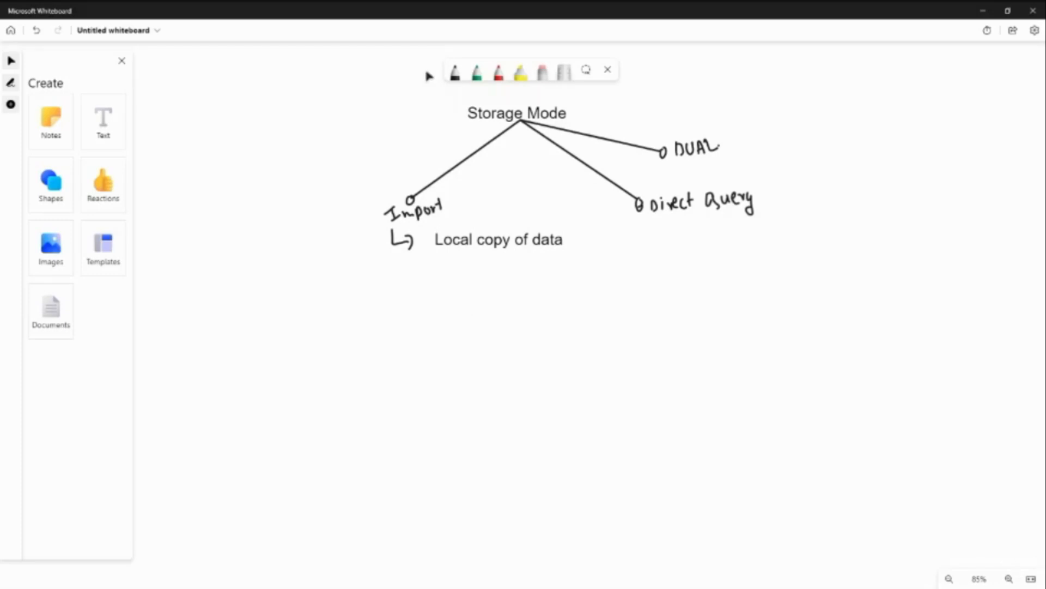
Draw a second black arrow below the first one under "Import" and handwrite an underlined "8 GB" next to it
left_click(455, 72)
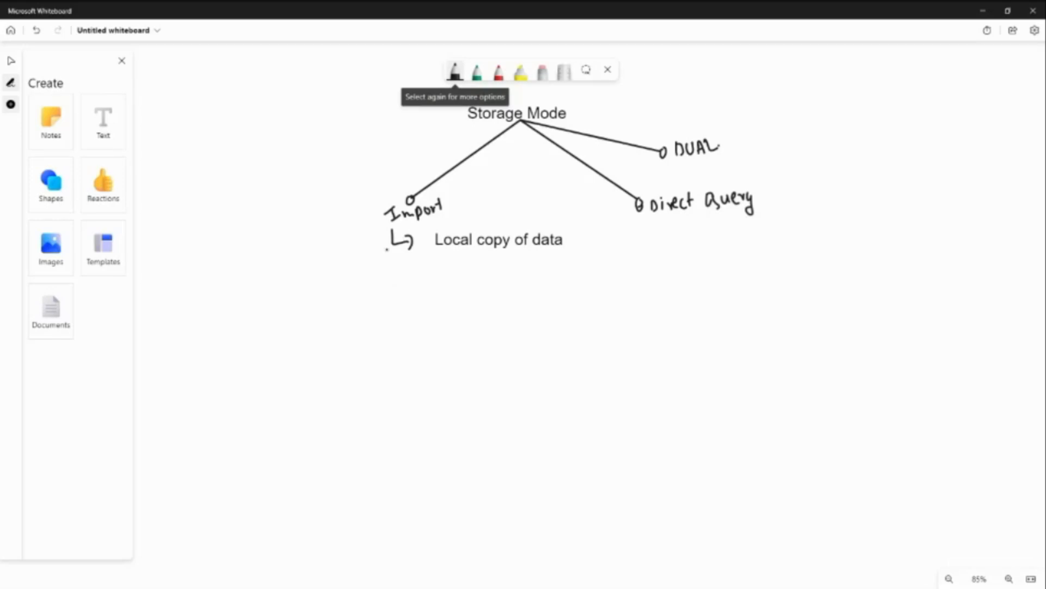
mouse_move(392, 245)
left_mouse_down()
mouse_move(393, 264)
mouse_move(413, 271)
left_mouse_up()
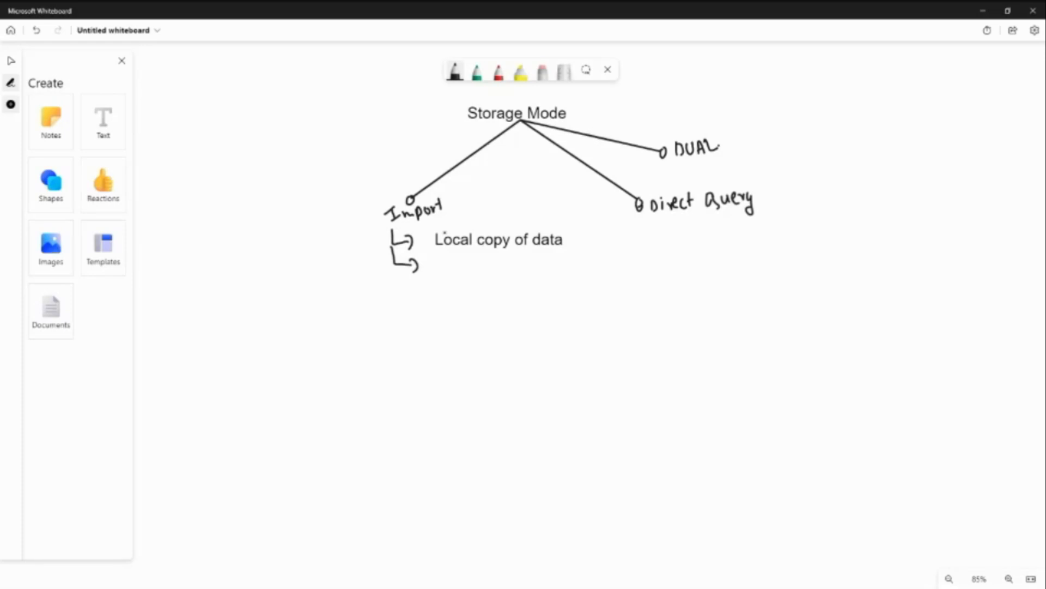
left_click_drag(439, 258, 481, 268)
Draw an arrow under "Direct Query" and handwrite "Copies Schema (Column Names)" beside it
mouse_move(661, 215)
left_mouse_down()
mouse_move(681, 235)
mouse_move(701, 224)
left_mouse_up()
left_click_drag(706, 223, 737, 230)
left_click(715, 218)
left_click_drag(750, 224, 760, 228)
left_click_drag(763, 224, 822, 224)
mouse_move(831, 213)
left_mouse_down()
mouse_move(851, 217)
mouse_move(892, 195)
mouse_move(908, 208)
mouse_move(932, 196)
mouse_move(929, 213)
left_mouse_up()
left_click_drag(936, 183, 933, 216)
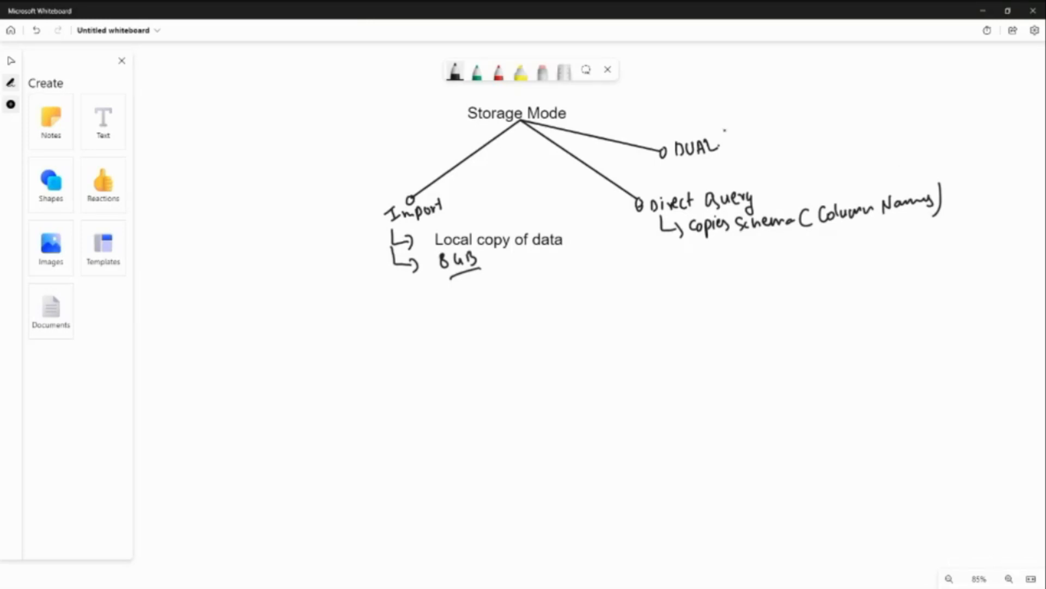
Draw two branch lines from "DUAL" and handwrite a short note at the end of each
mouse_move(720, 137)
left_mouse_down()
mouse_move(760, 107)
mouse_move(829, 96)
left_mouse_up()
left_click_drag(823, 86, 835, 82)
left_click_drag(718, 140, 786, 130)
left_click(785, 118)
left_click_drag(786, 115, 788, 129)
left_click_drag(796, 120, 806, 117)
left_click_drag(808, 120, 813, 122)
left_click(820, 122)
mouse_move(818, 115)
left_mouse_down()
mouse_move(824, 123)
mouse_move(876, 111)
left_mouse_up()
left_click(882, 108)
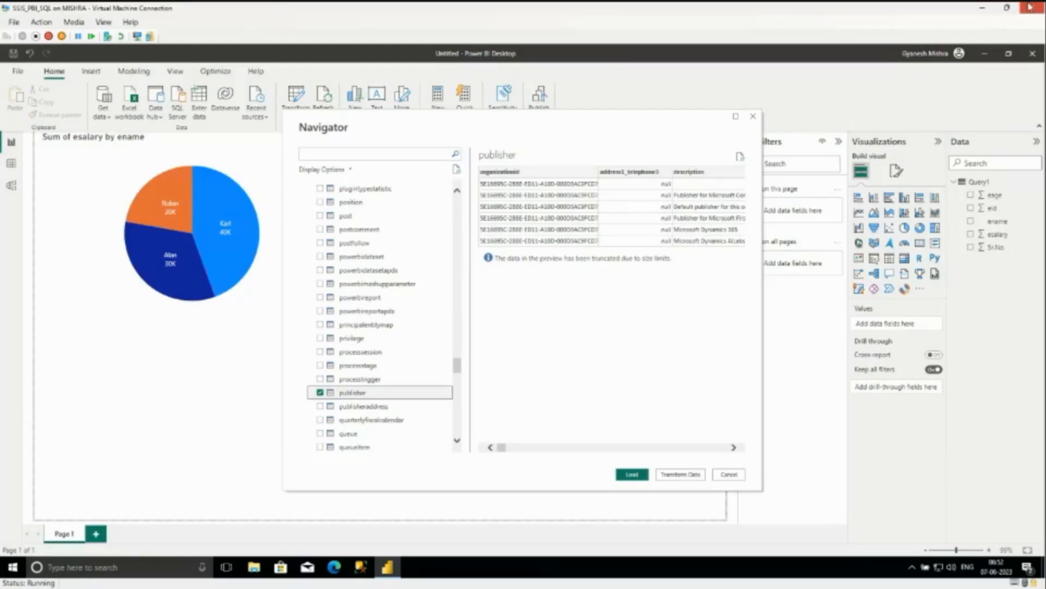
Switch to Power BI Desktop, cancel the Navigator and start a new blank report, dismissing its start screen
left_click(729, 474)
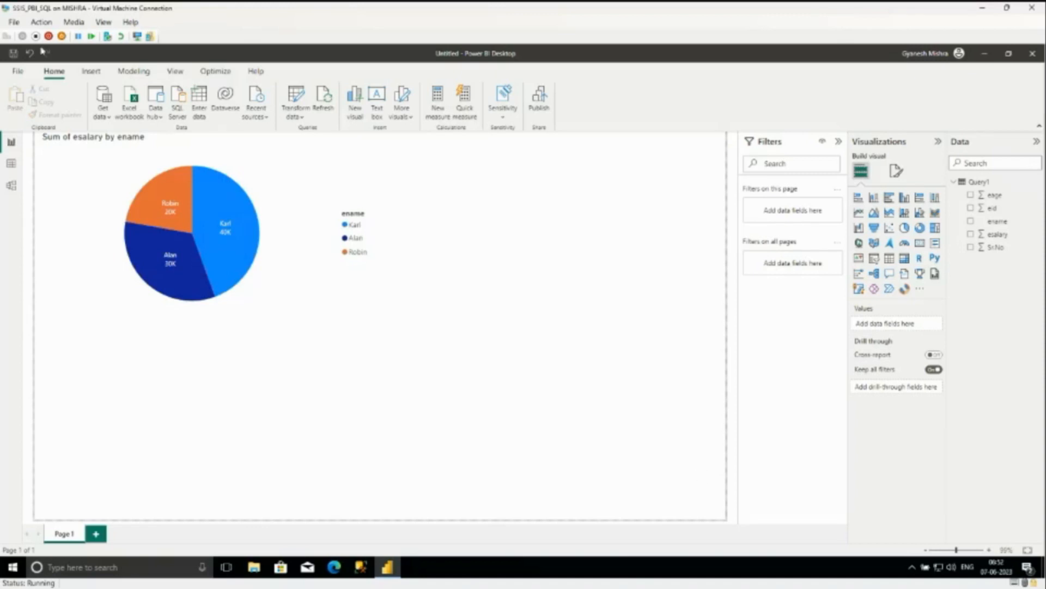
left_click(18, 70)
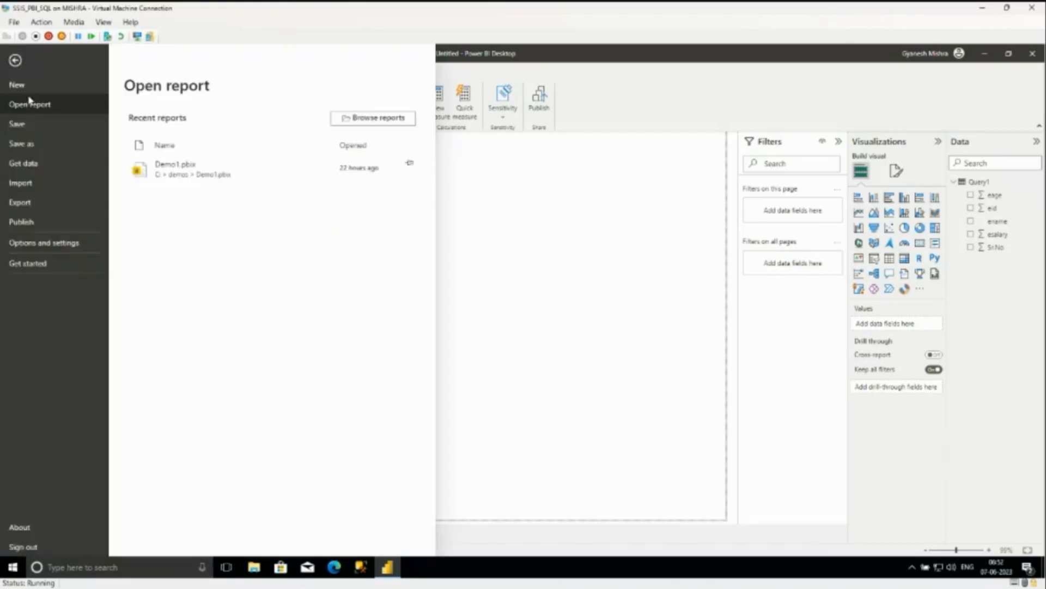
left_click(23, 88)
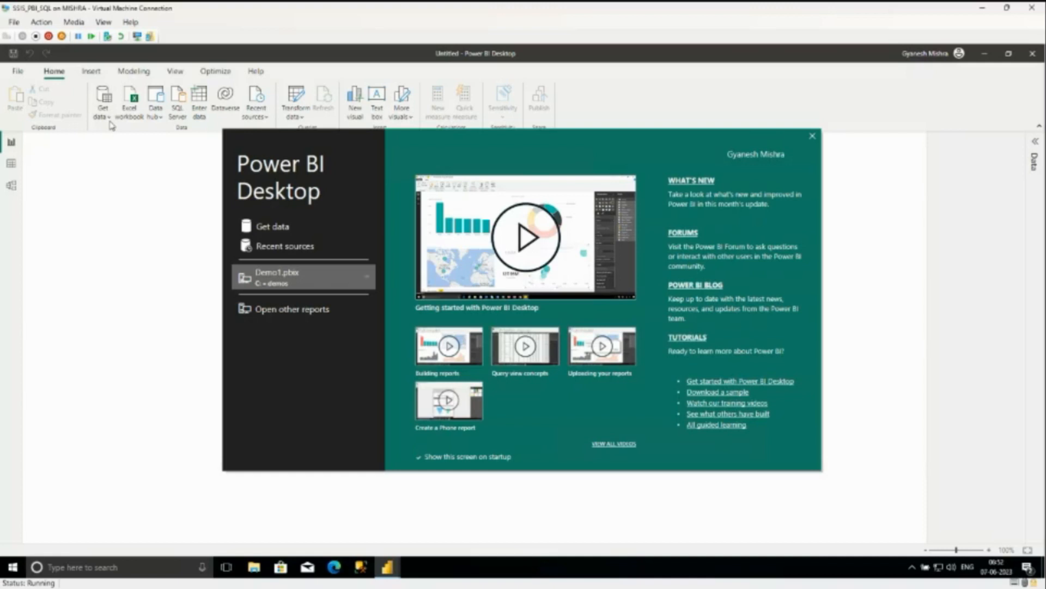
left_click(812, 138)
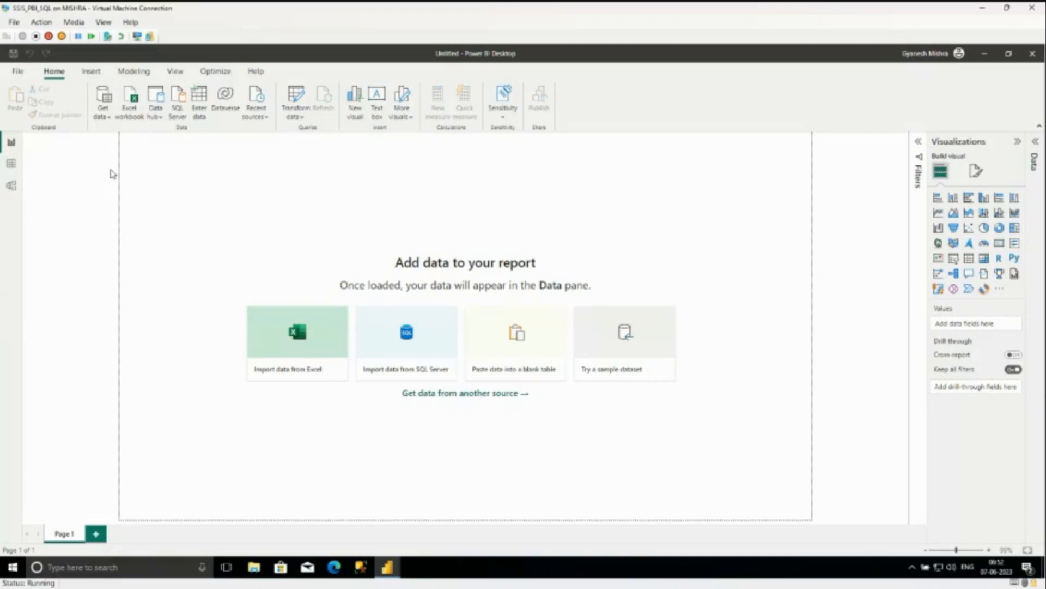
Set up a SQL Server database connection to server "." using the DirectQuery connectivity mode
left_click(106, 122)
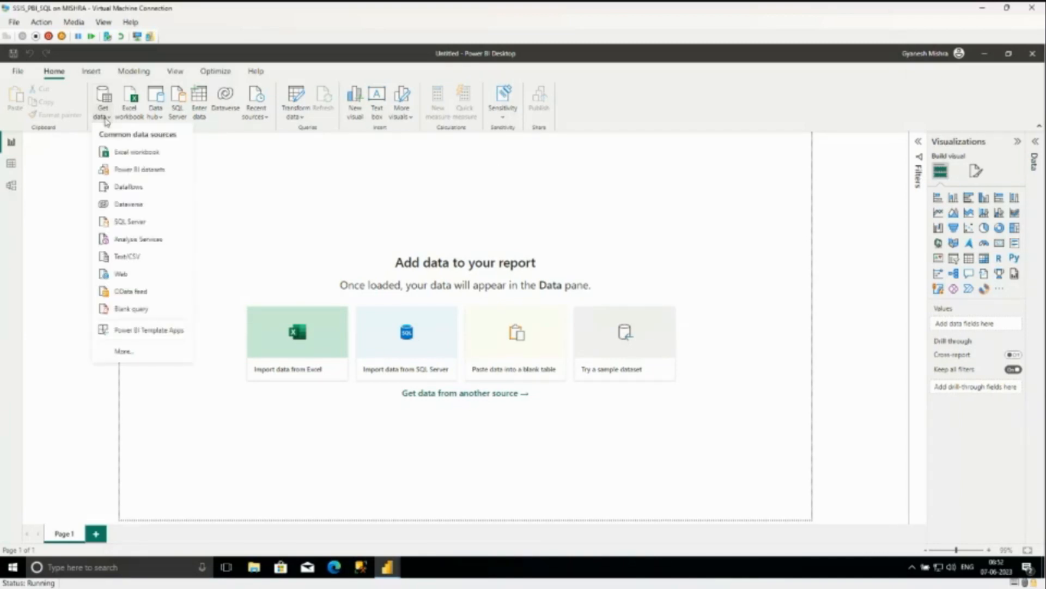
left_click(124, 222)
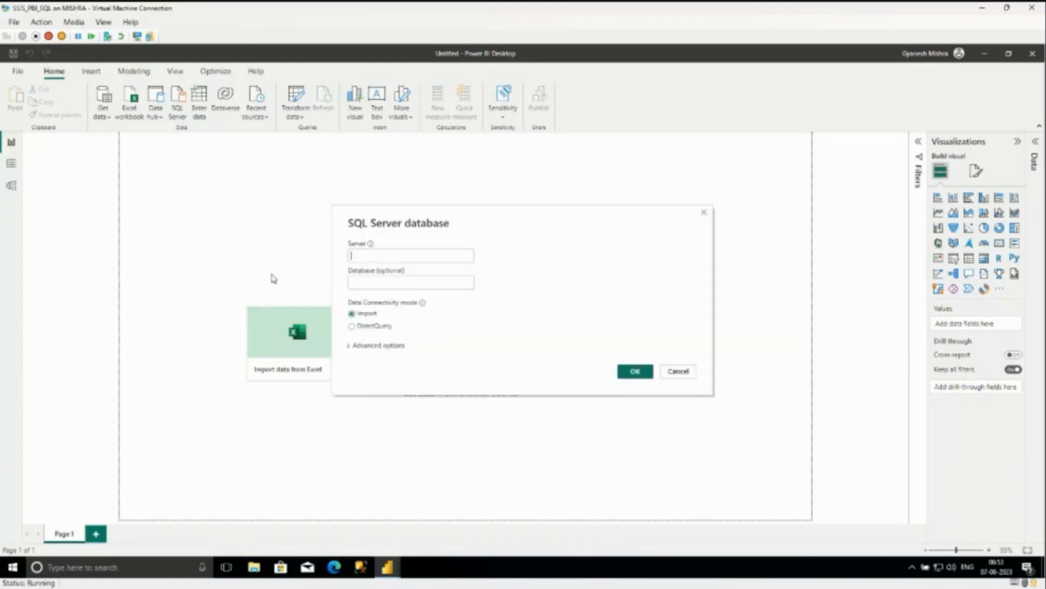
mouse_move(370, 250)
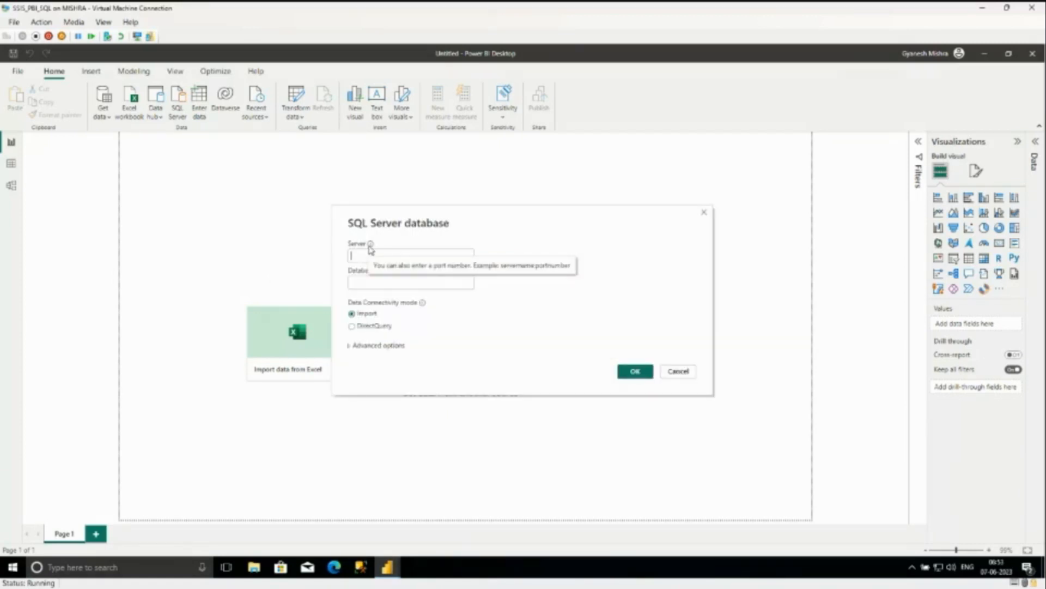
type(".")
key("Tab")
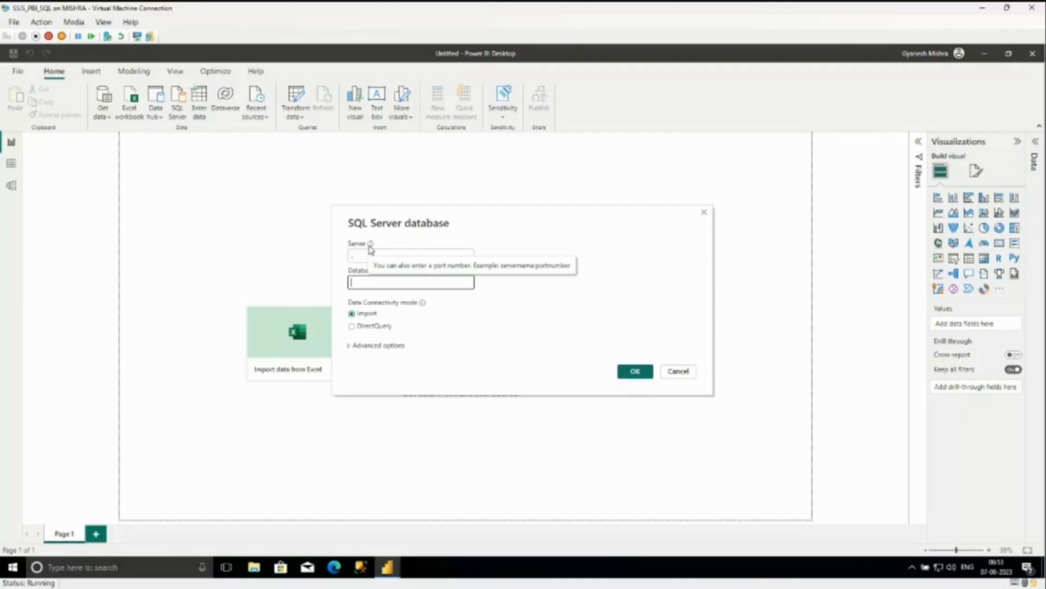
left_click(381, 329)
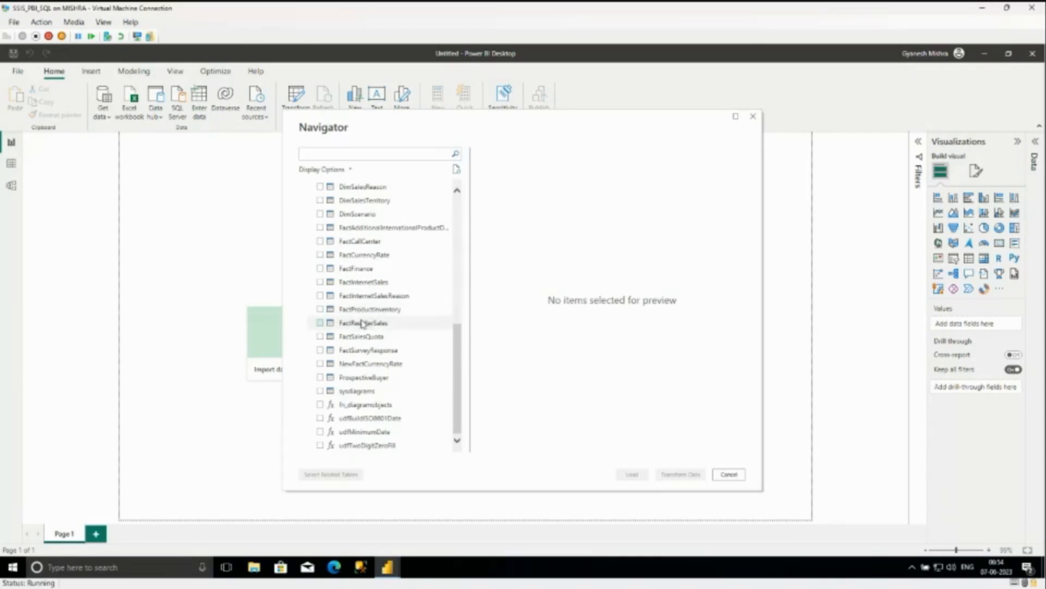
Load the FactResellerSales table together with its related tables and show them in the model view
left_click(358, 328)
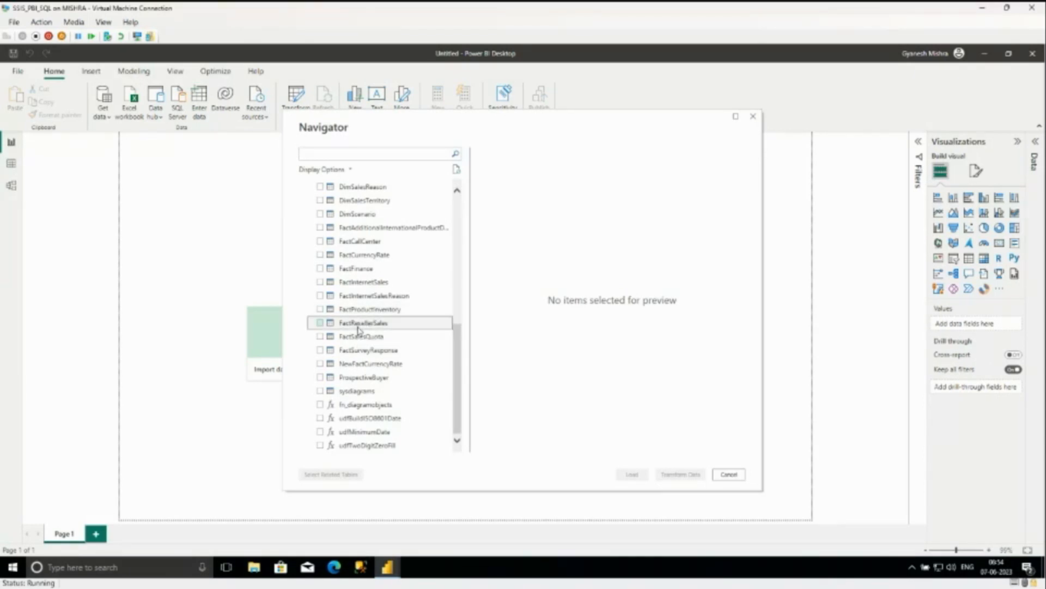
left_click(320, 322)
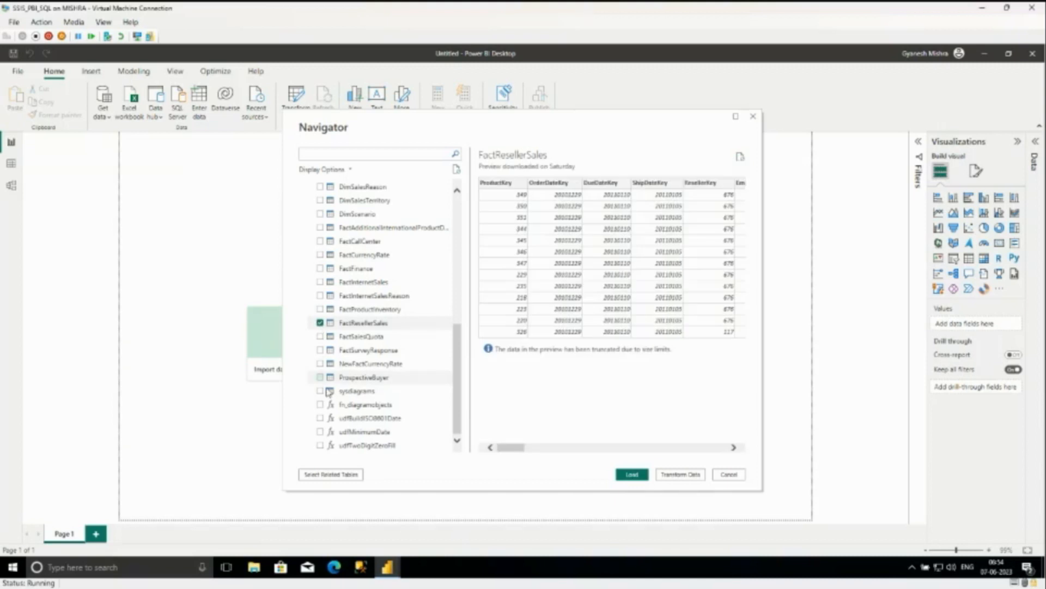
left_click(341, 476)
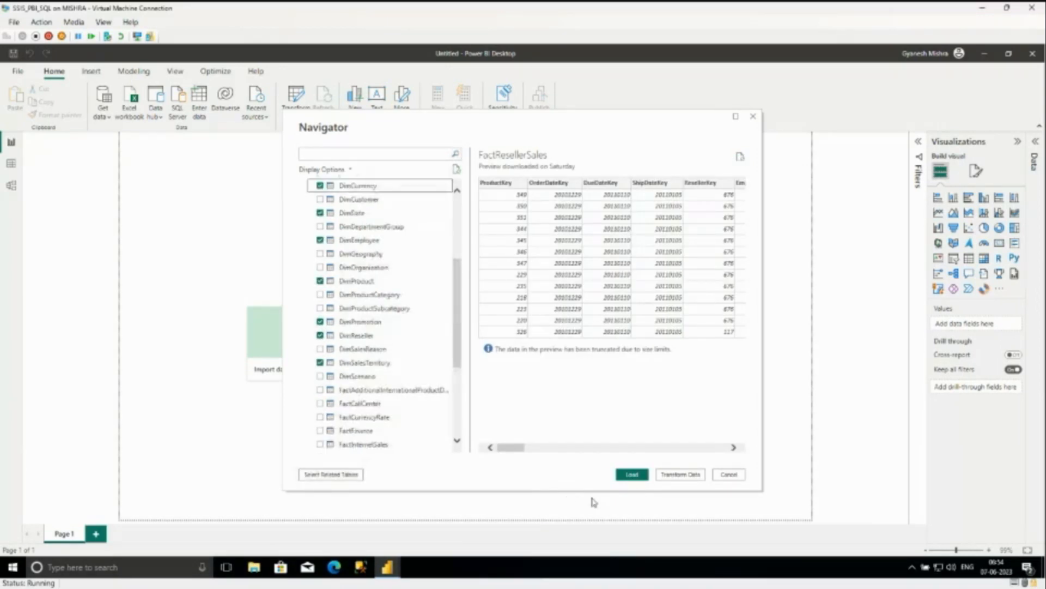
left_click(634, 474)
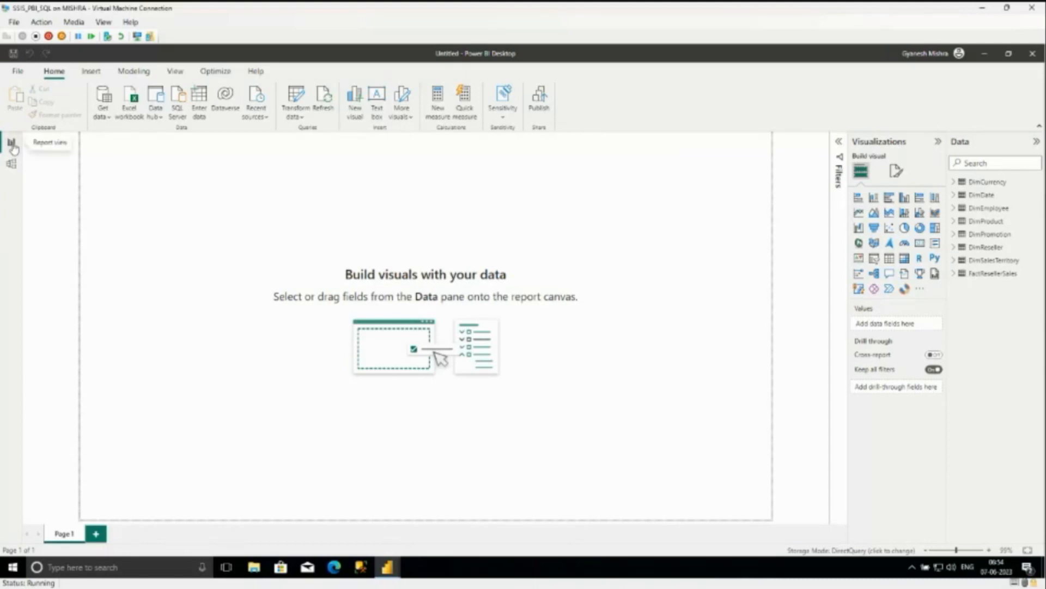
left_click(12, 166)
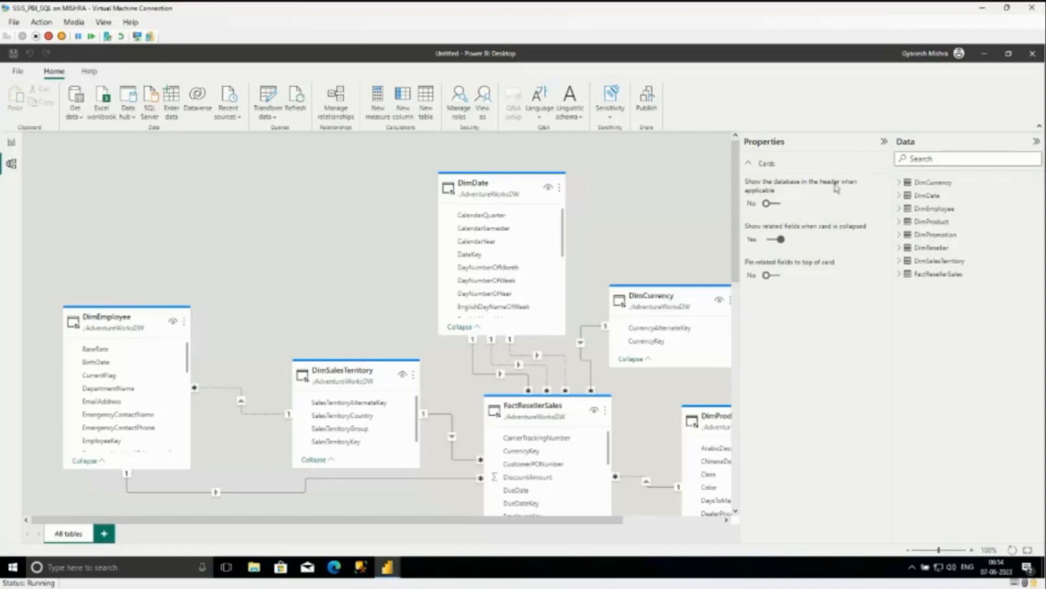
Look over the model diagram and its card properties, and show the storage mode options for the DimCurrency table
left_click(884, 144)
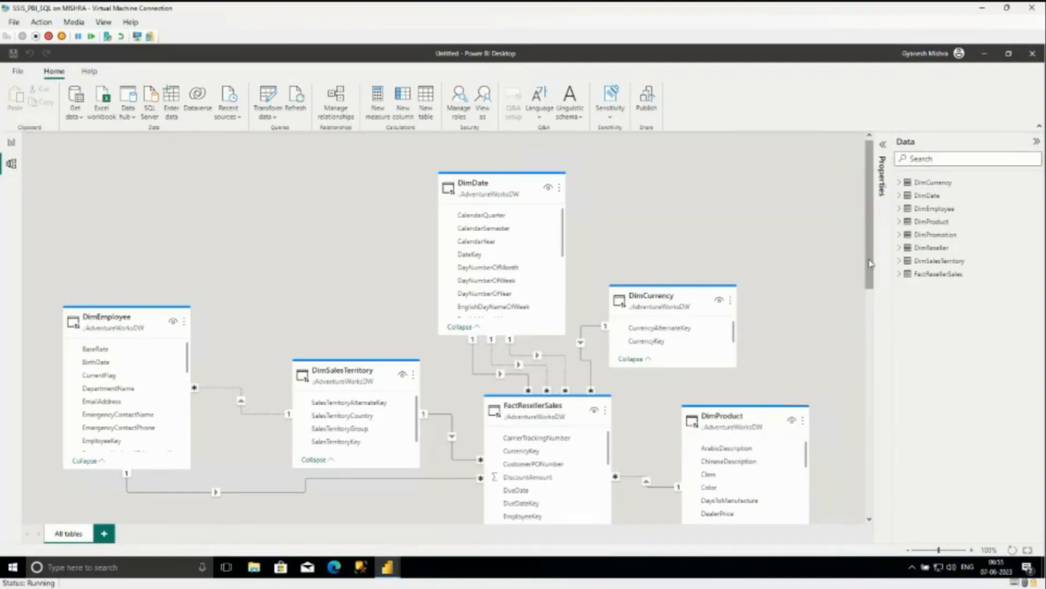
left_click_drag(870, 264, 883, 285)
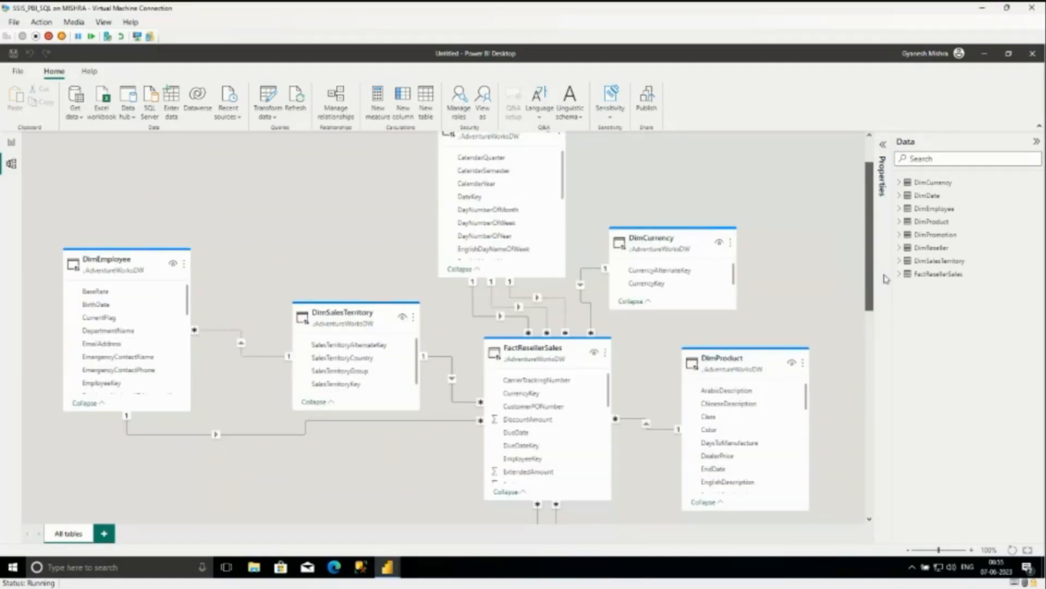
scroll(512, 446, "down", 1)
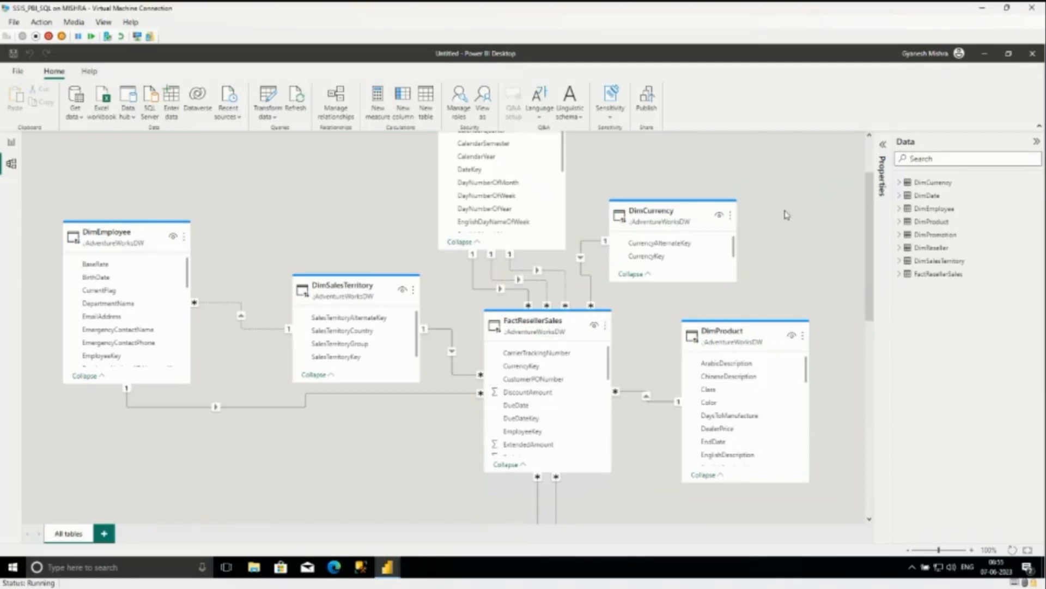
left_click(884, 146)
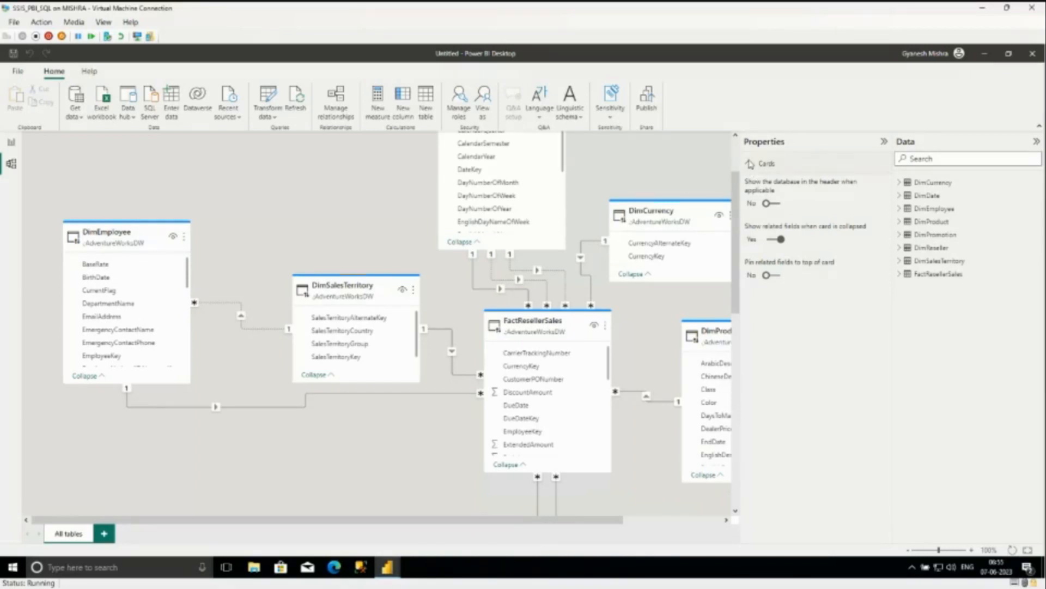
left_click(751, 163)
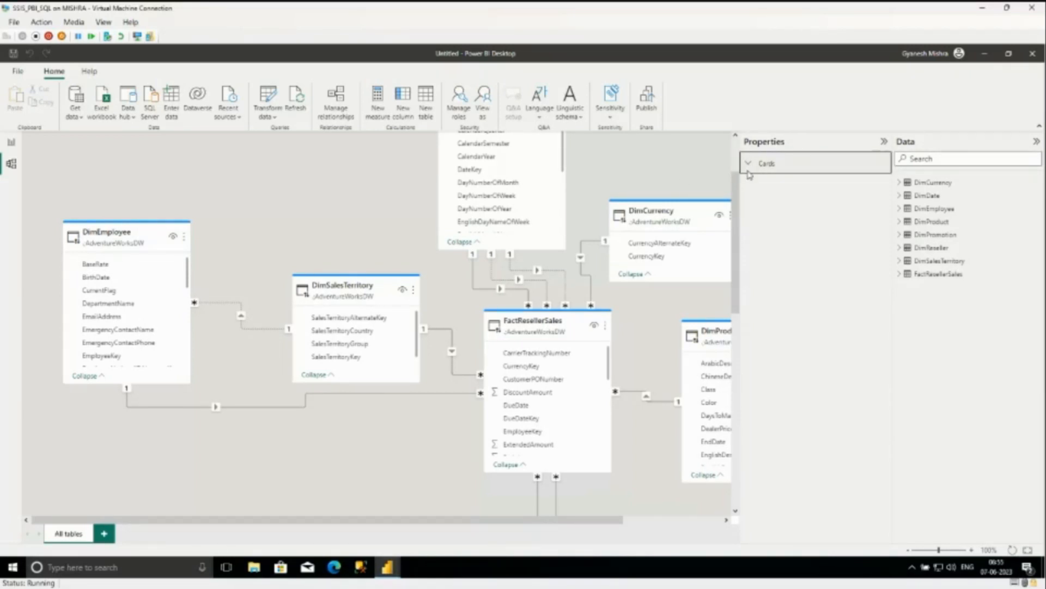
left_click(750, 173)
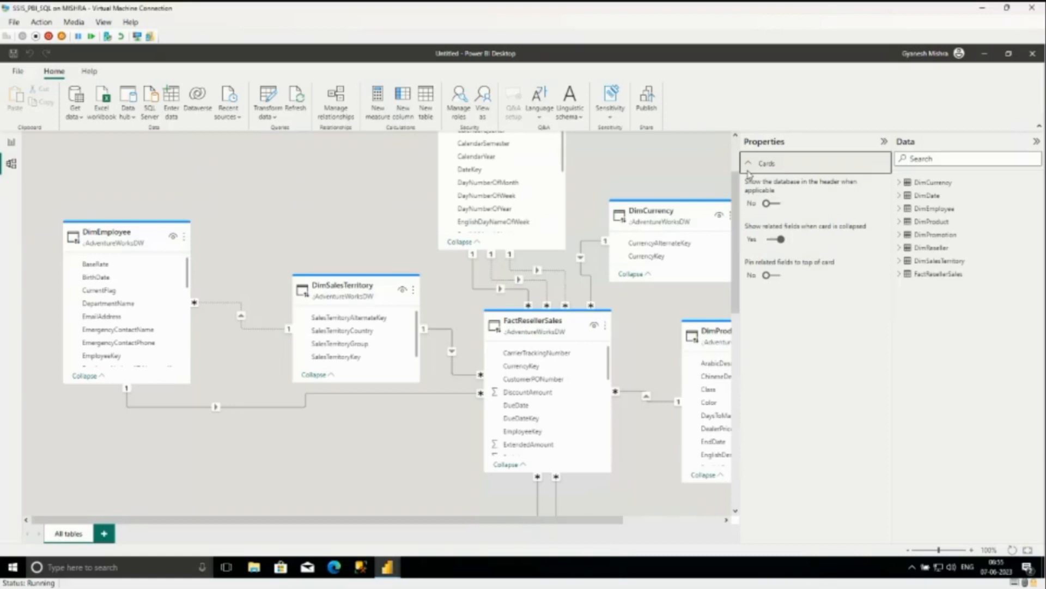
left_click(870, 218)
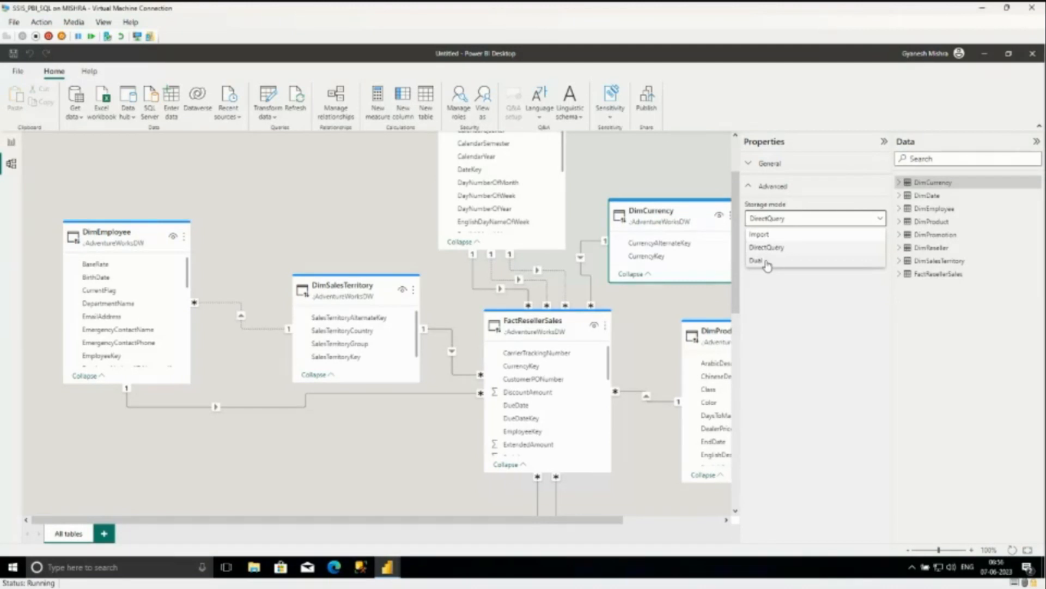
Check the storage mode of the DimSalesTerritory, DimEmployee and DimProduct tables
left_click(340, 279)
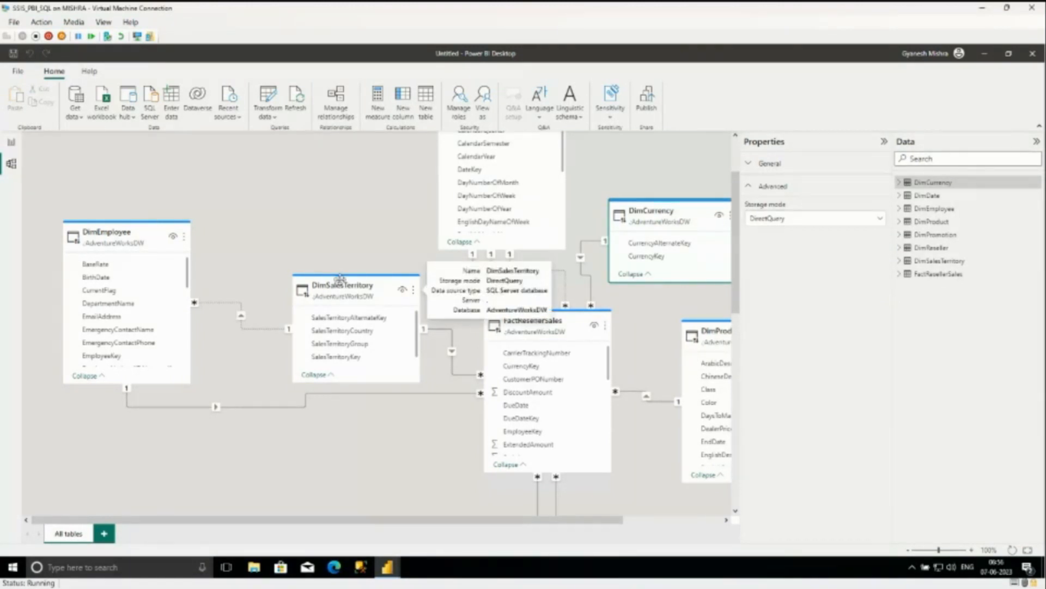
left_click(340, 279)
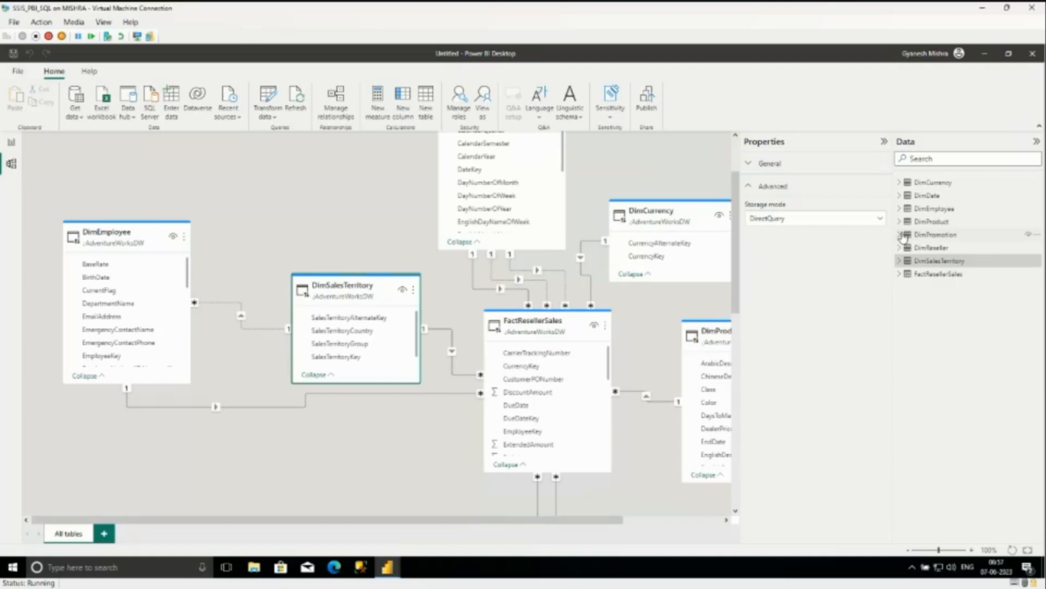
left_click(909, 209)
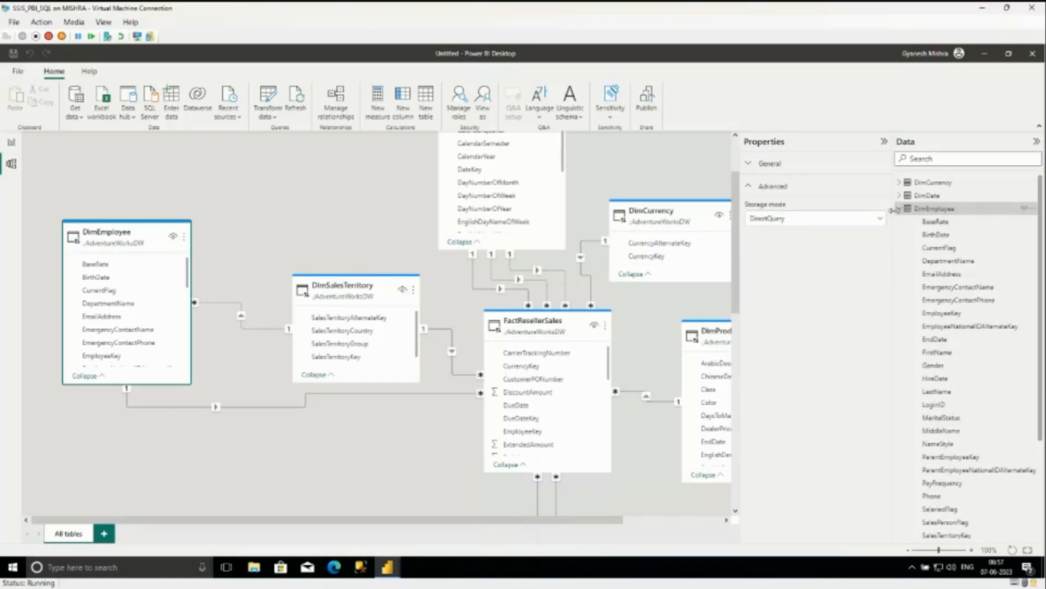
left_click(900, 209)
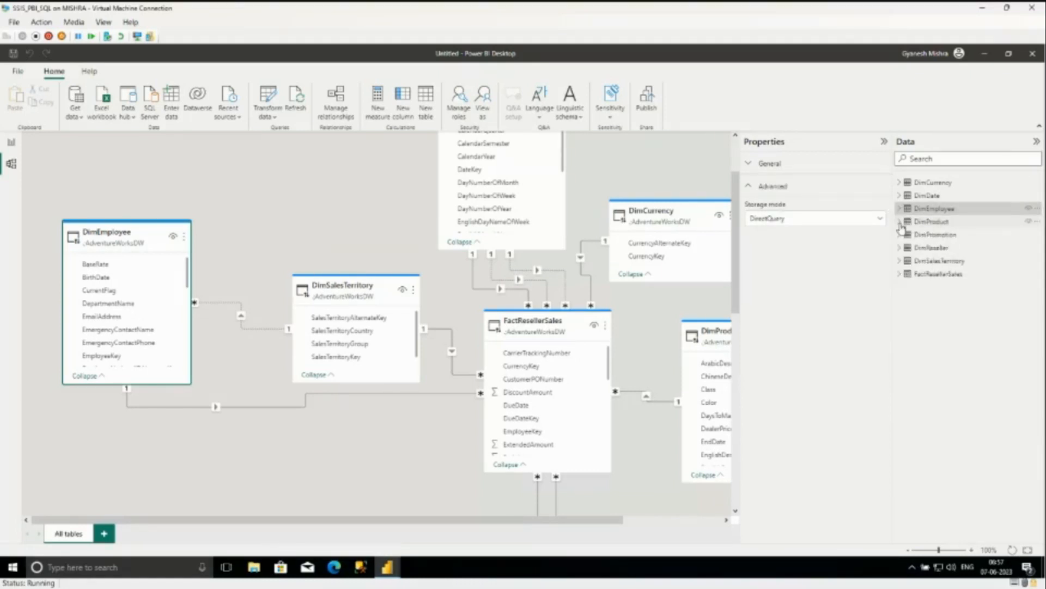
mouse_move(902, 229)
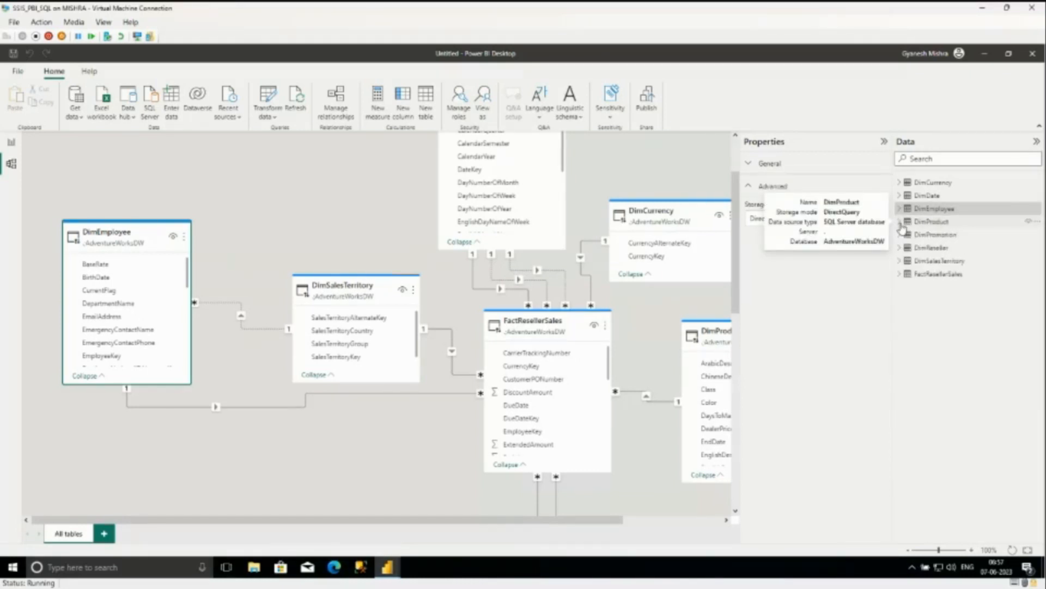
mouse_move(942, 265)
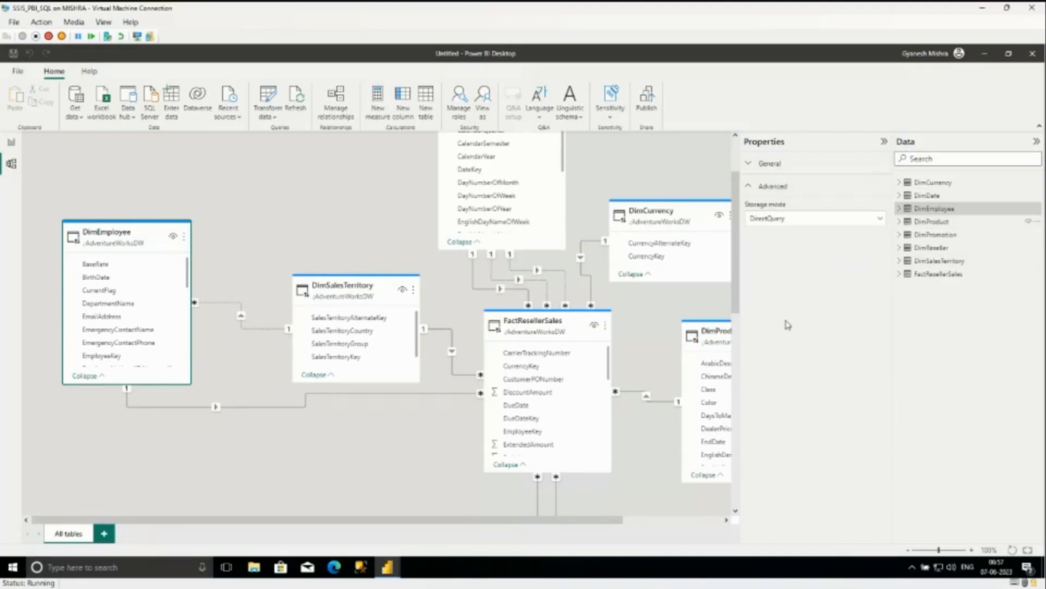
Examine how FactResellerSales is related to DimReseller, DimProduct and the other dimension tables in the model diagram
scroll(427, 491, "down", 3)
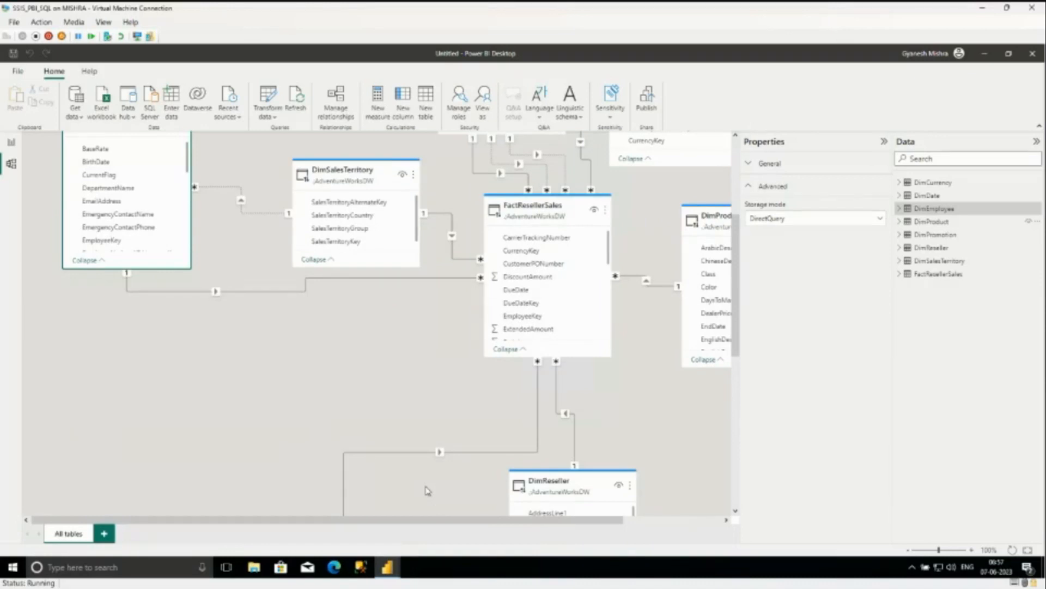
scroll(428, 491, "down", 9)
scroll(436, 488, "up", 5)
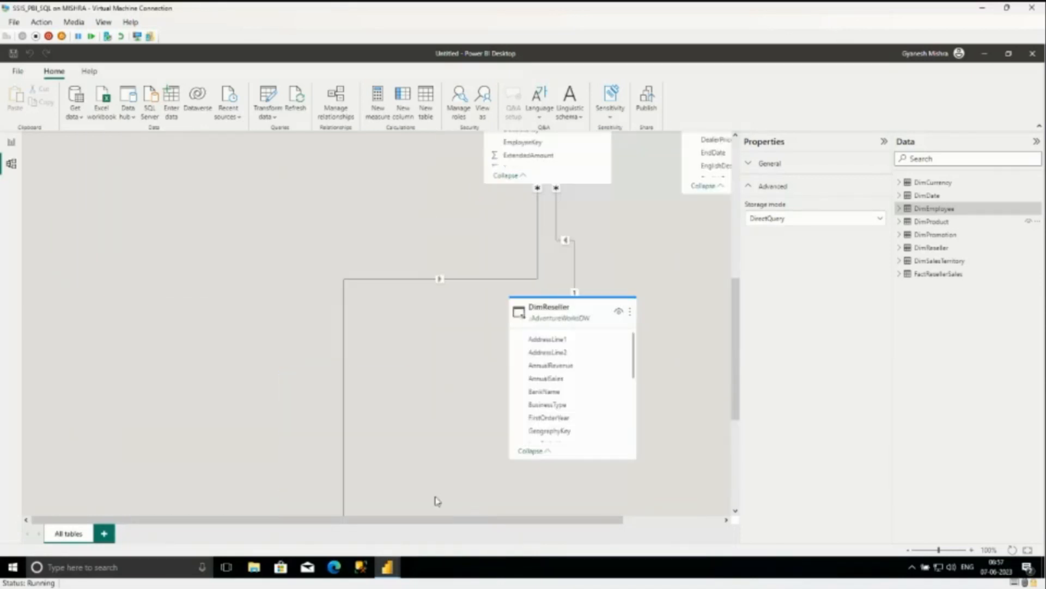
scroll(437, 501, "right", 3)
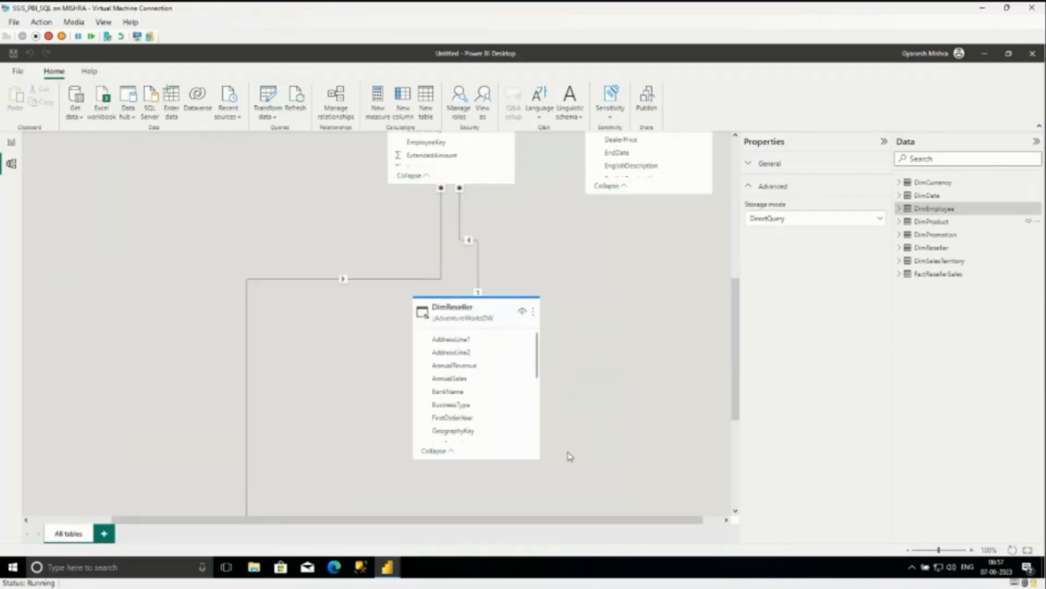
scroll(567, 458, "up", 2)
scroll(570, 457, "up", 5)
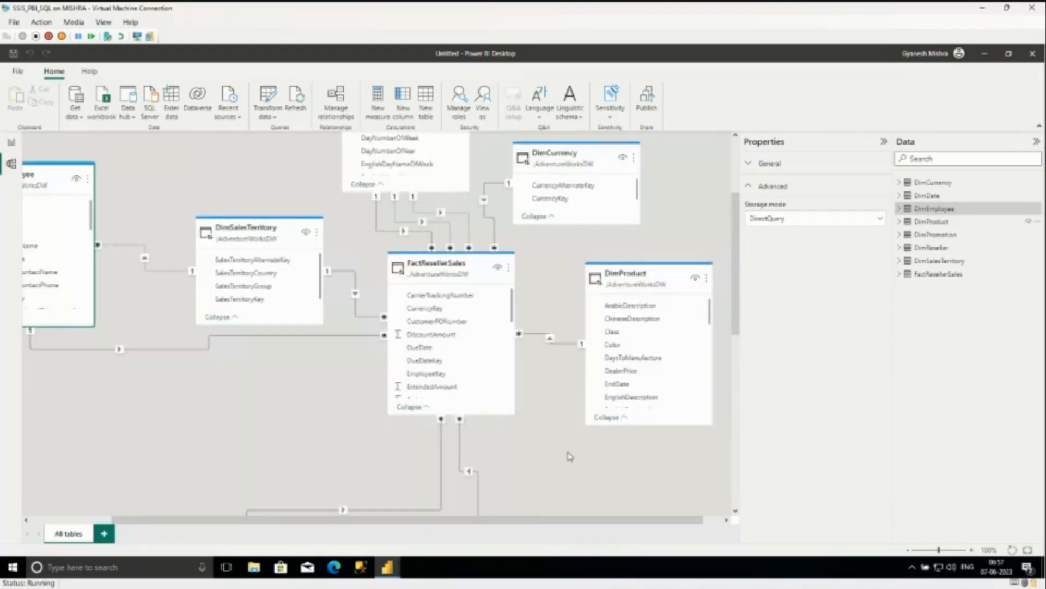
scroll(569, 457, "up", 3)
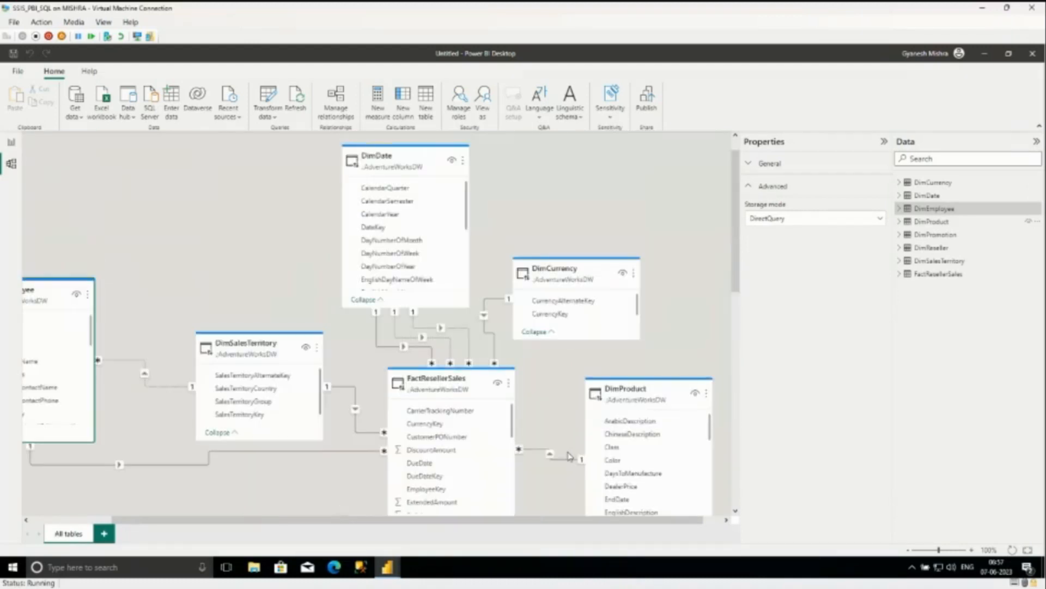
Set the storage mode of the DimSalesTerritory table to Dual and accept the refresh
left_click(256, 365)
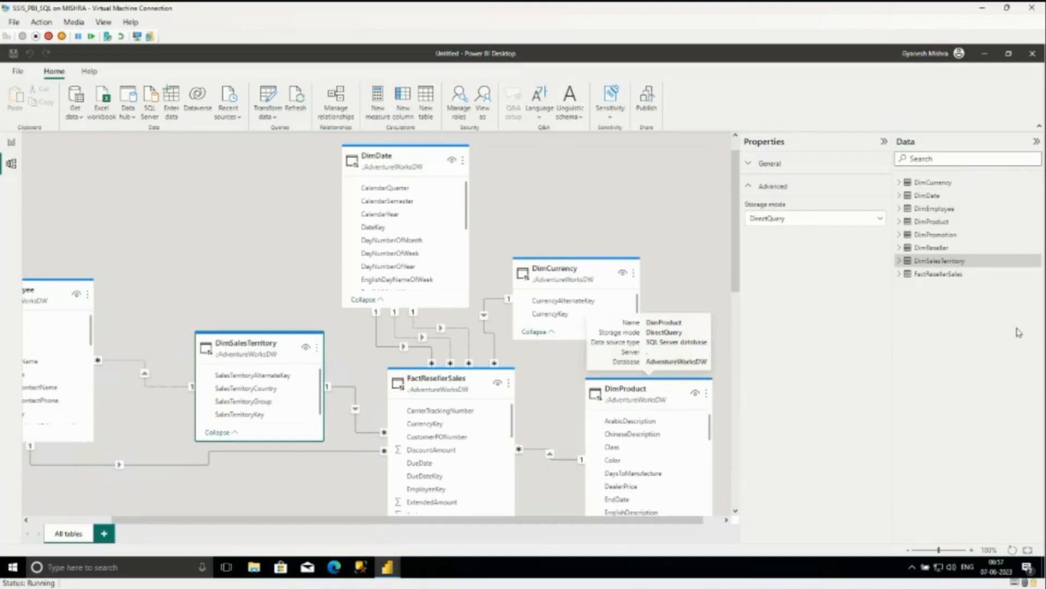
left_click(872, 218)
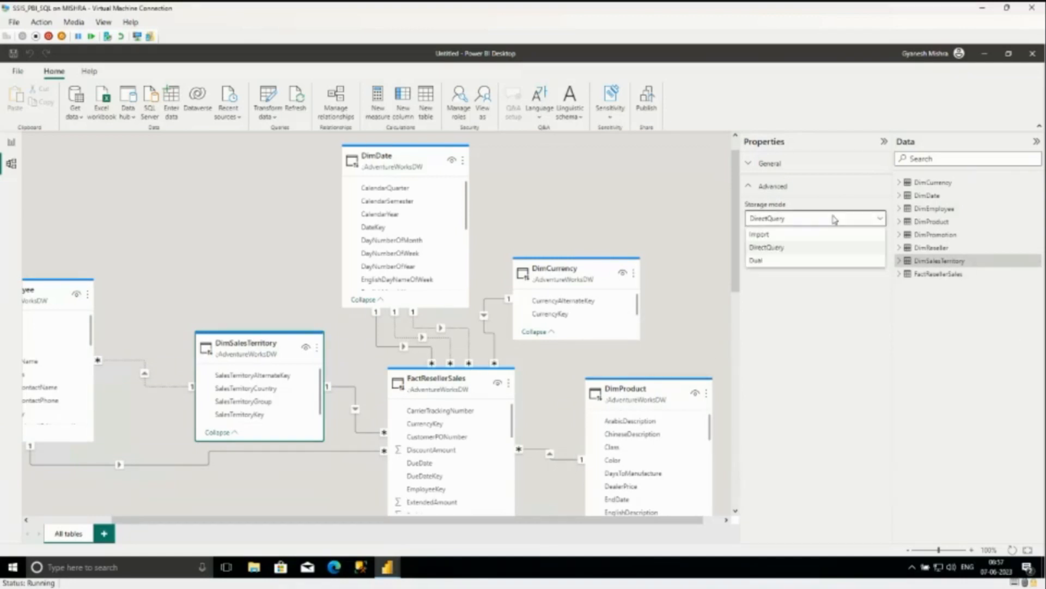
left_click(790, 261)
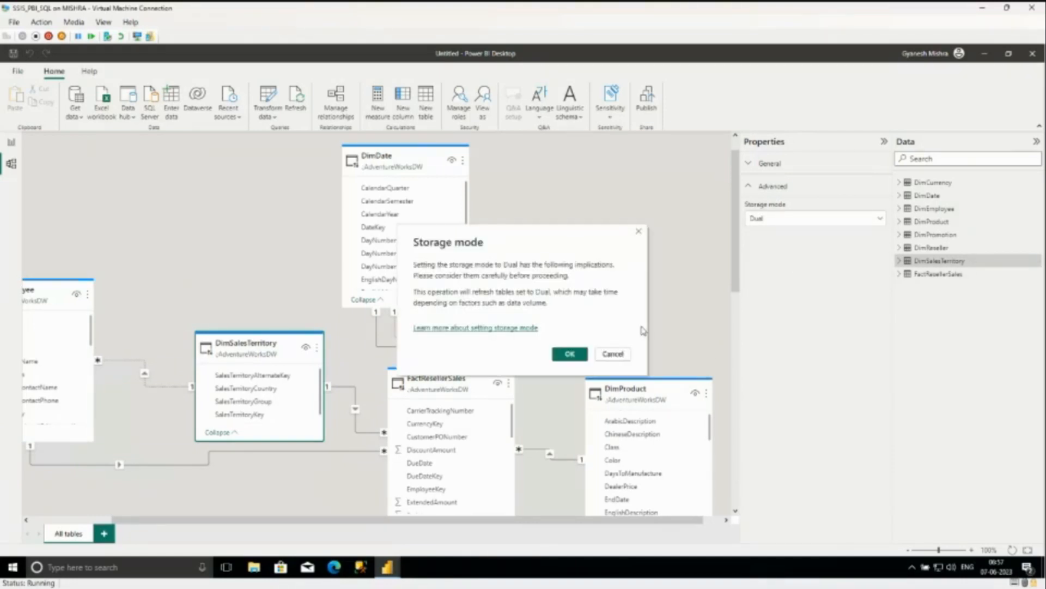
left_click(568, 355)
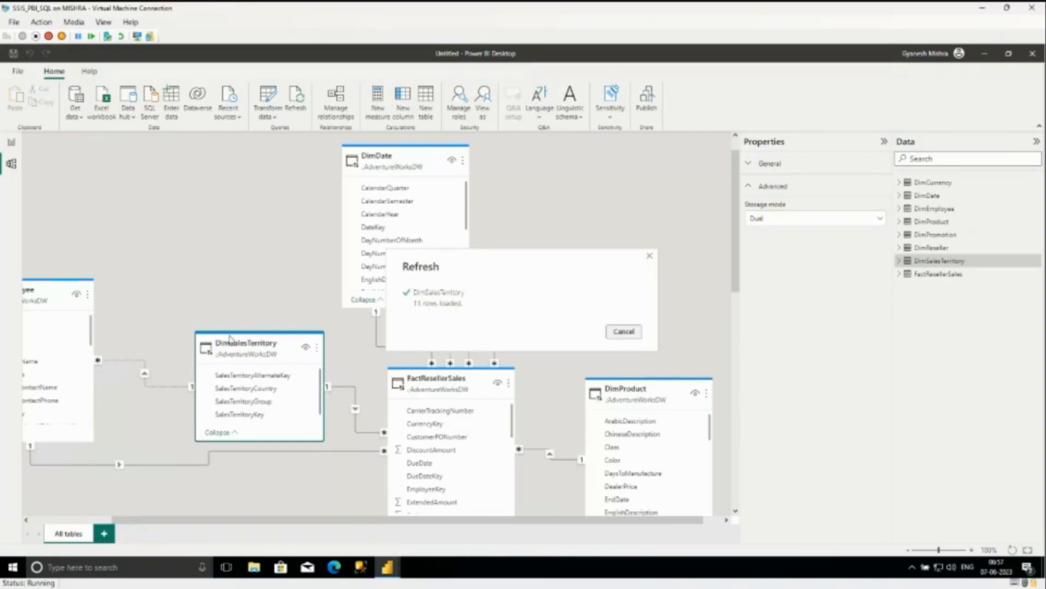
View the rows of DimSalesTerritory in the table view and compare with its card in the model view
mouse_move(261, 345)
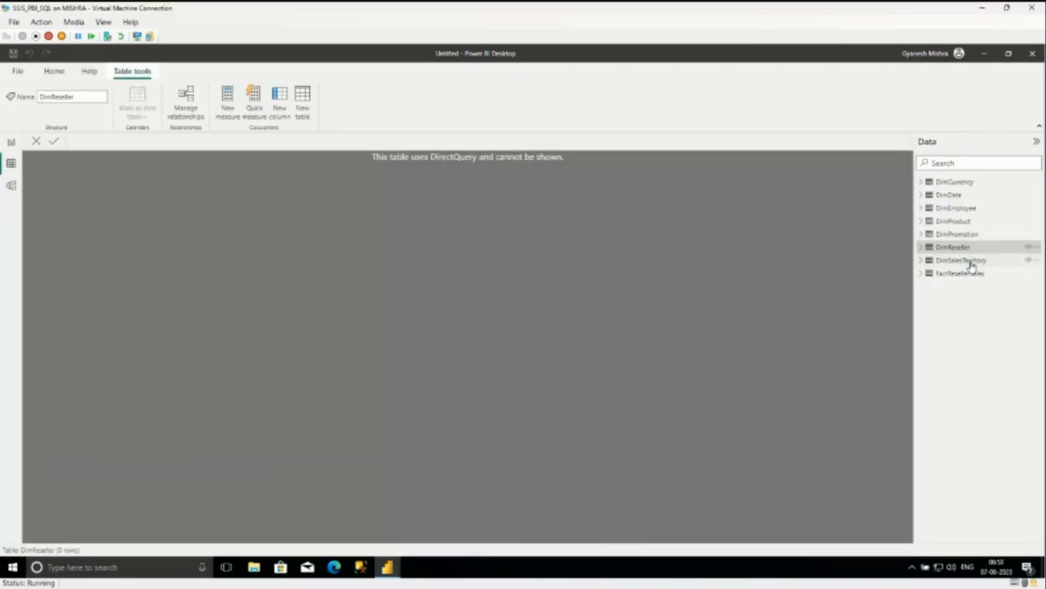
left_click(970, 262)
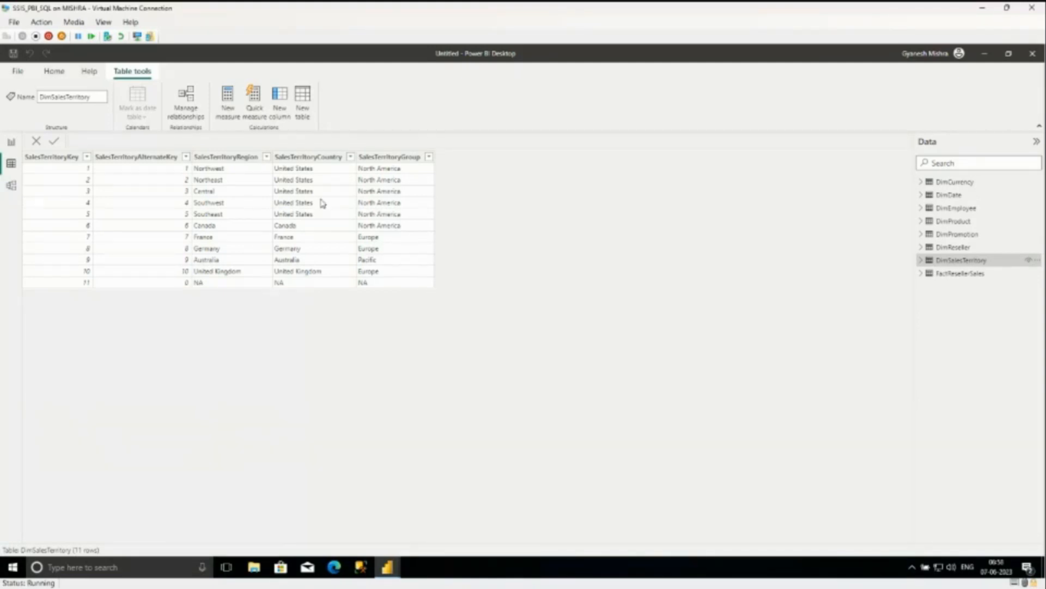
left_click(11, 185)
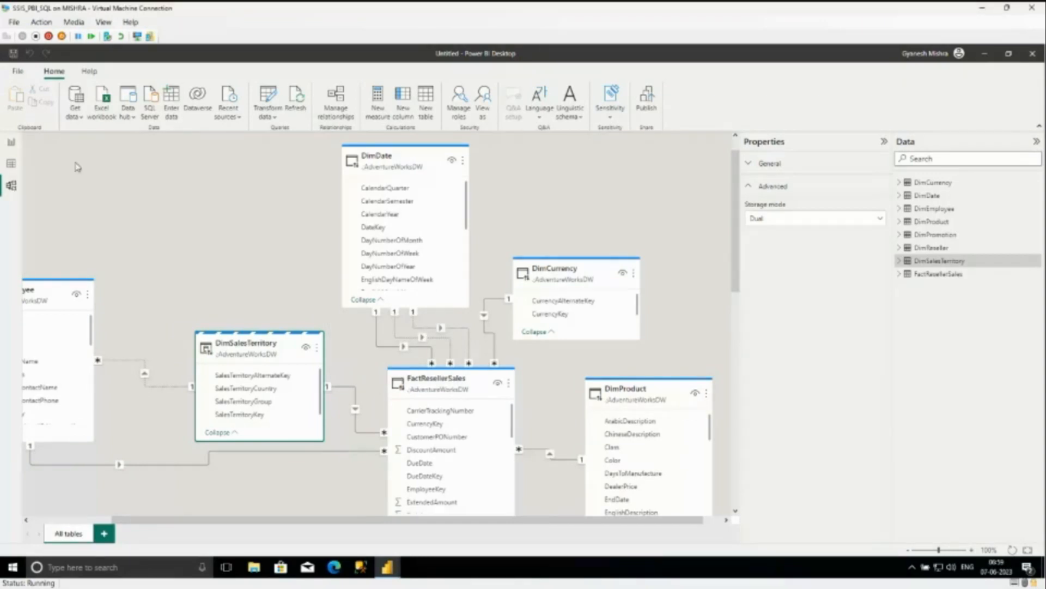
left_click(11, 166)
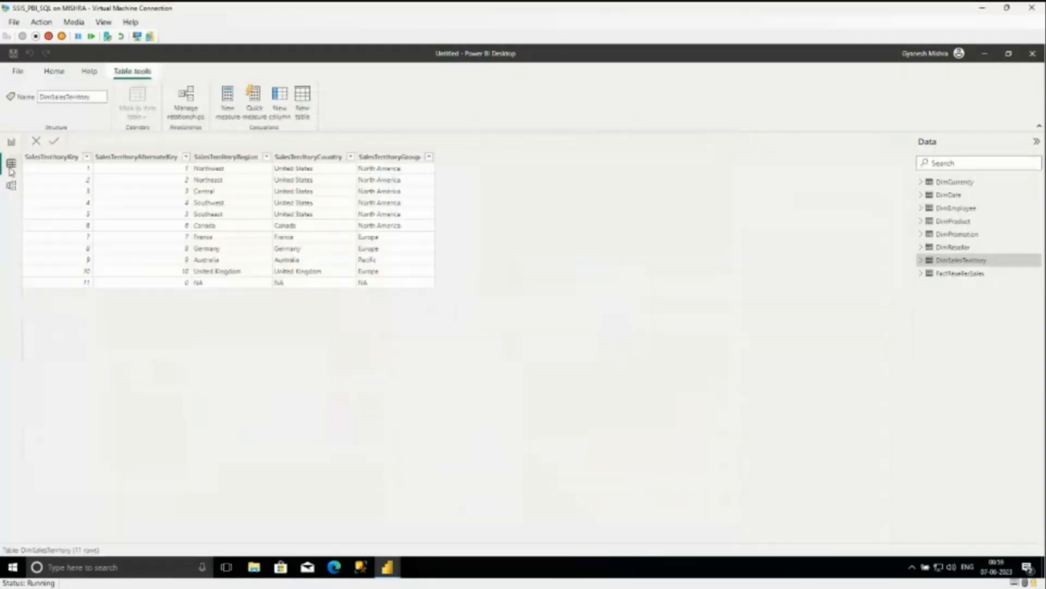
Set the DimSalesTerritory table's storage mode to DirectQuery in the model view and accept the loss of cached data
left_click(15, 198)
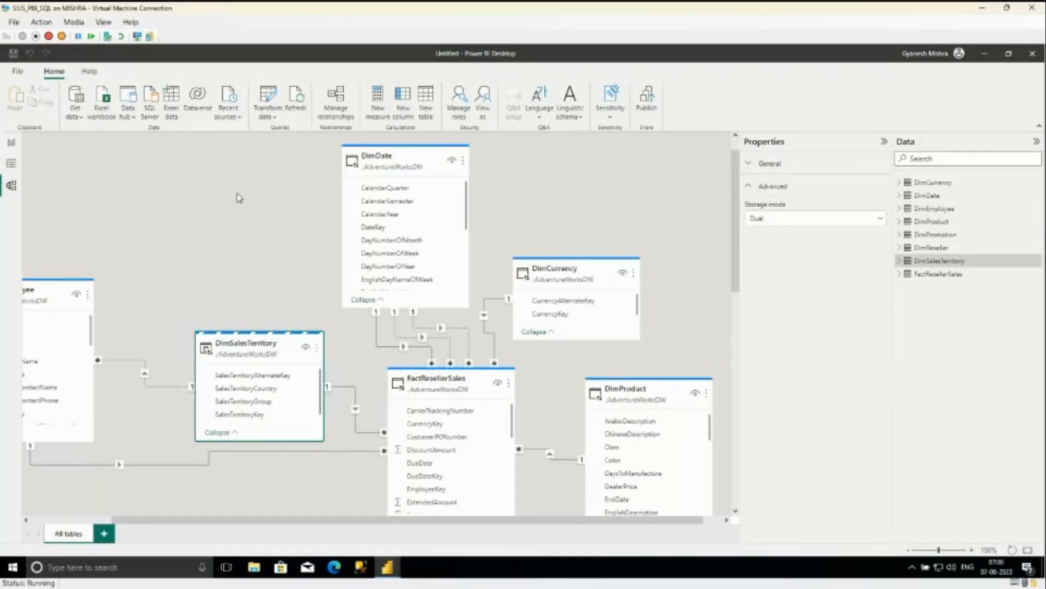
left_click(790, 221)
left_click(784, 252)
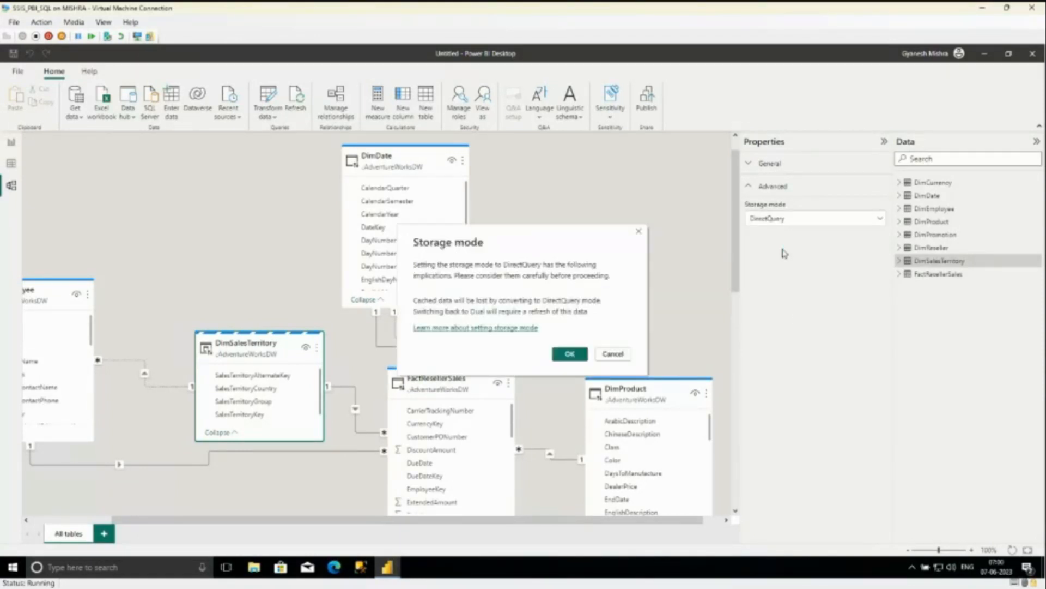
left_click(570, 354)
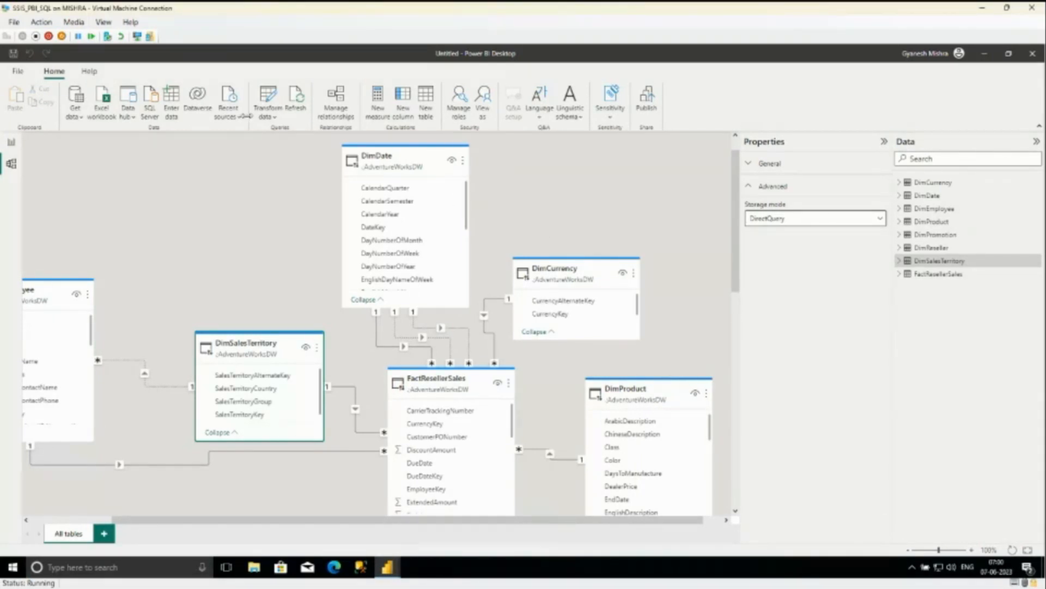
Compare the report view with the other open Power BI report holding the pie chart, and return to this report's model view
left_click(10, 142)
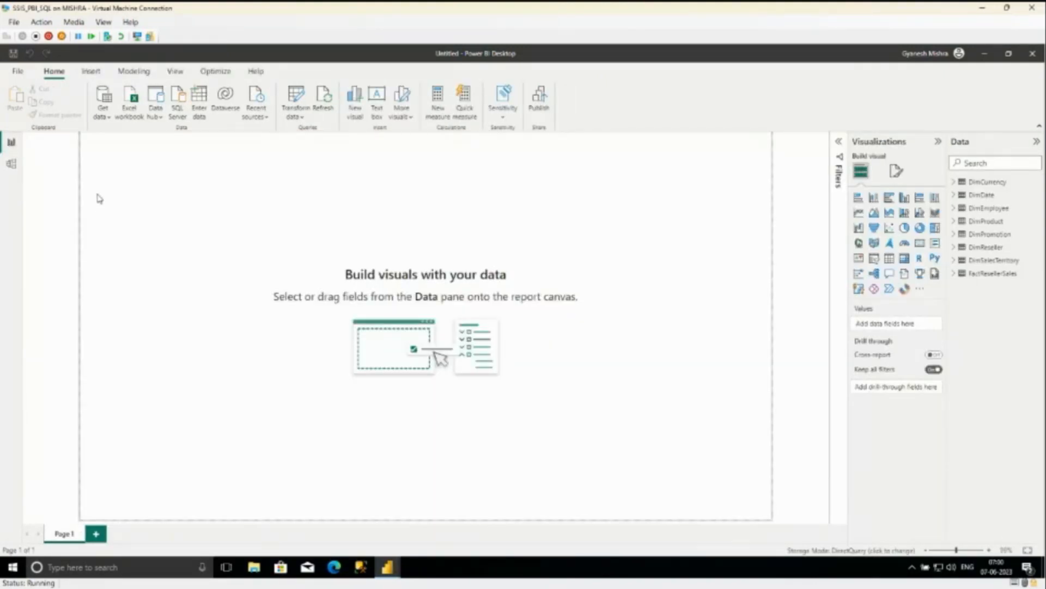
key("alt+Tab")
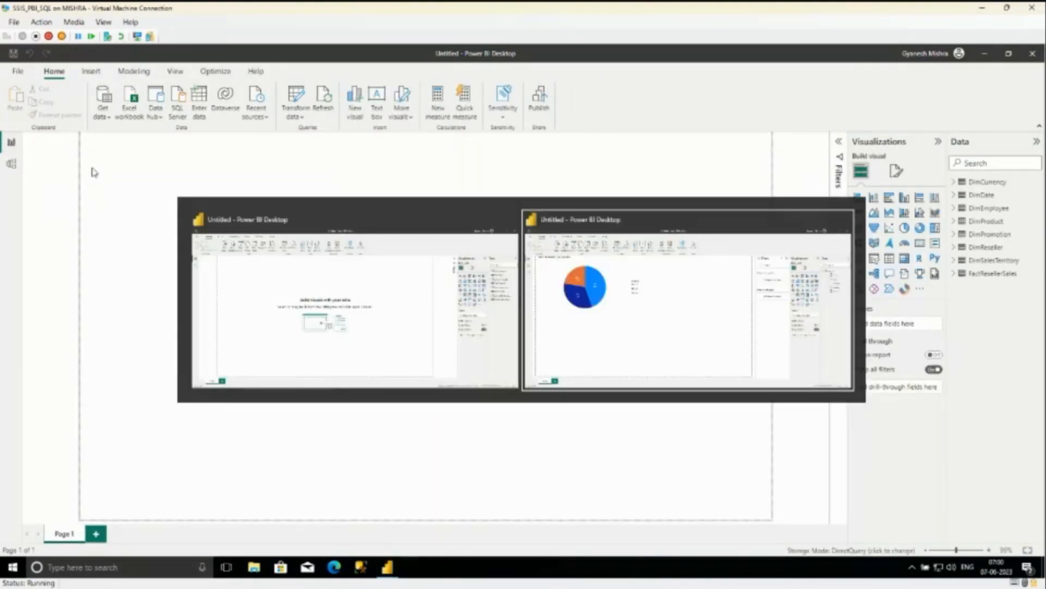
key("alt+Tab")
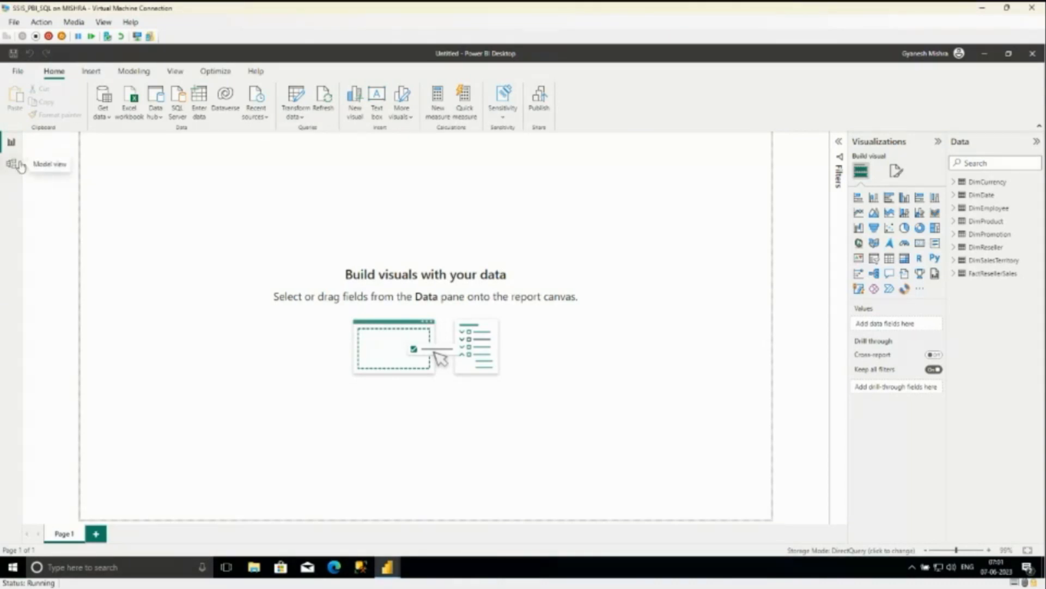
key("alt+Tab")
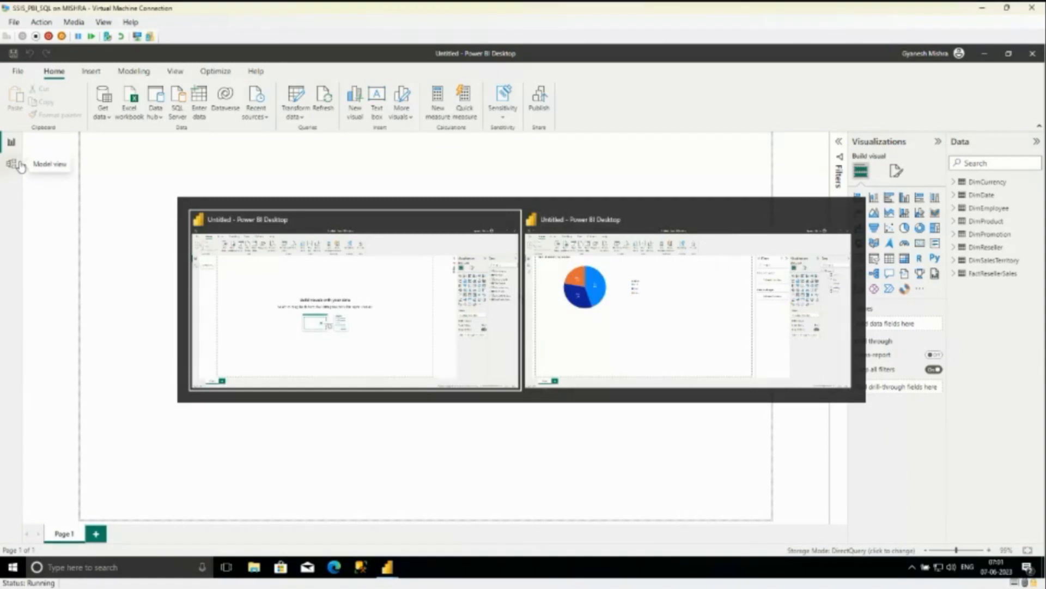
key("alt+Tab")
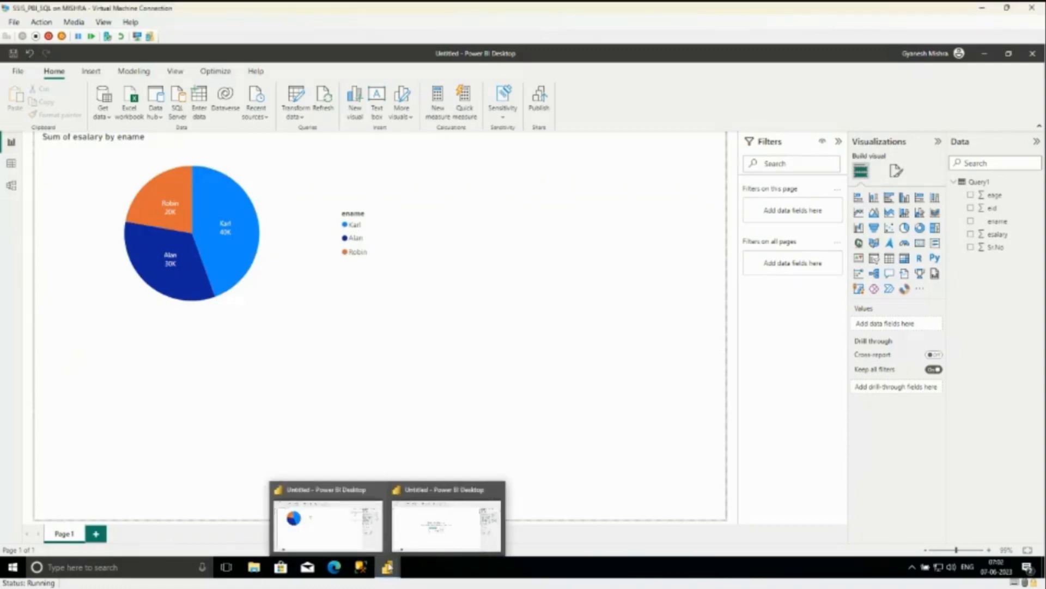
left_click(445, 525)
left_click(11, 163)
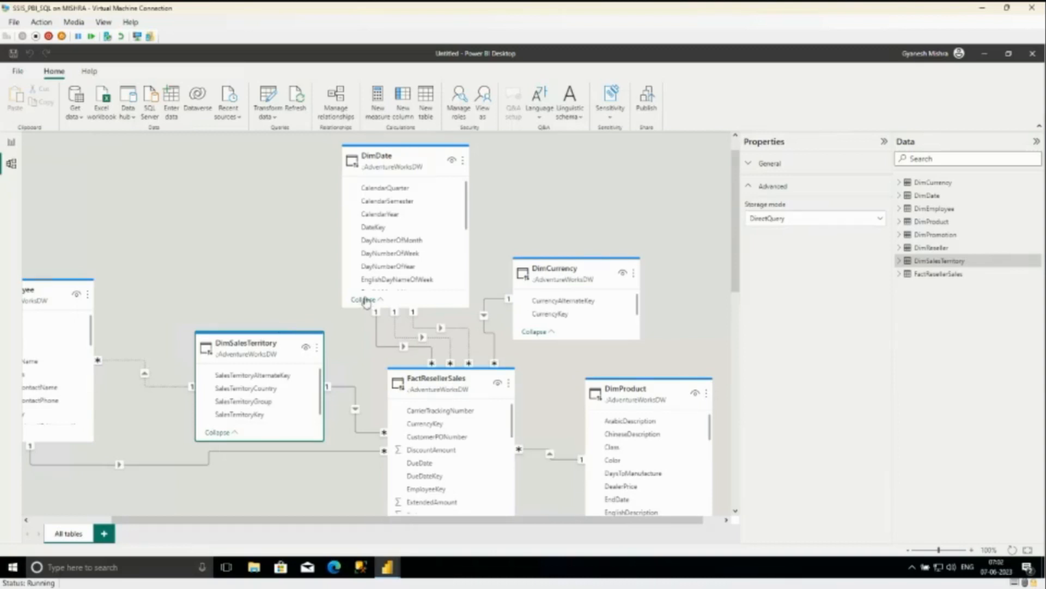
scroll(367, 301, "down", 1)
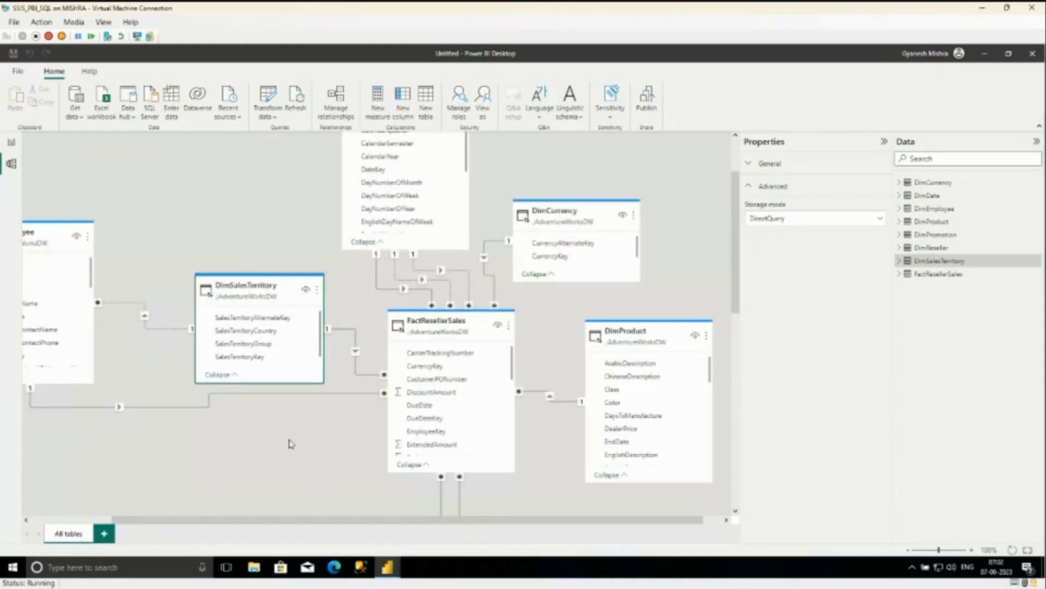
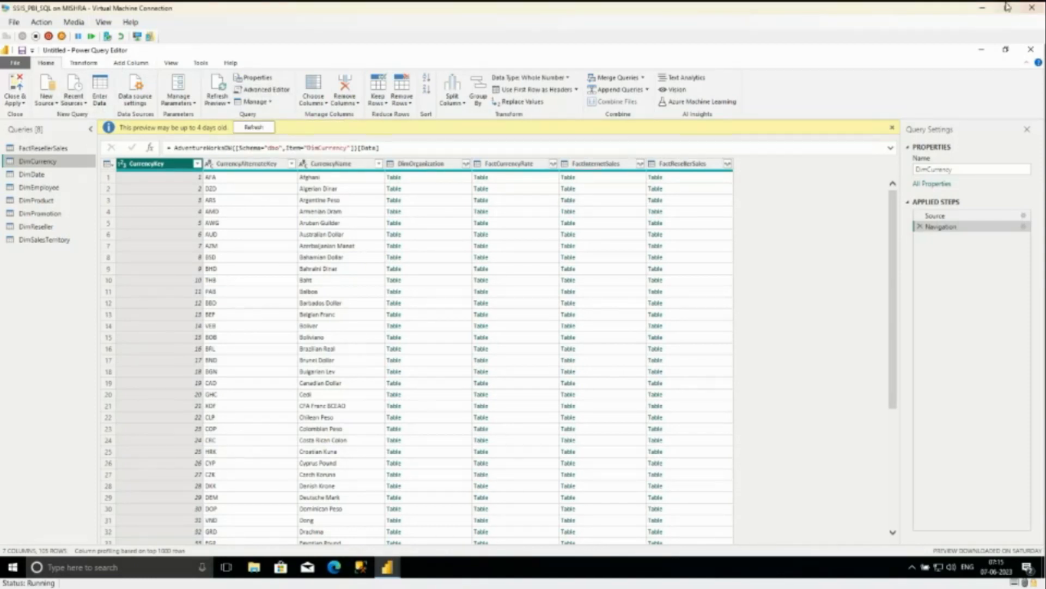
Show the virtual machine full screen and review the DimEmployee query's M code in the Advanced Editor without changing it
left_click(994, 20)
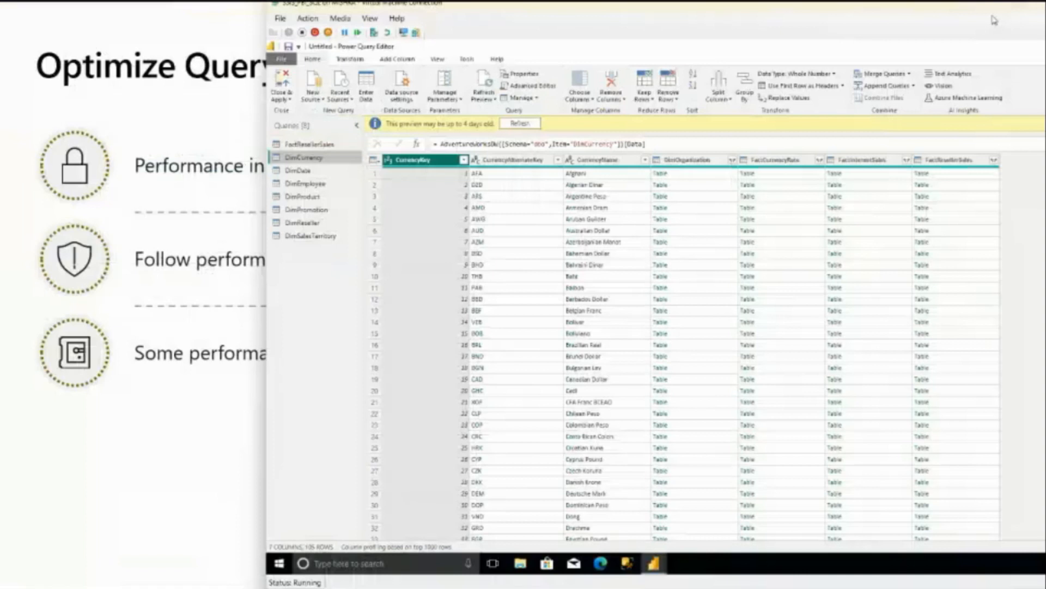
double_click(898, 12)
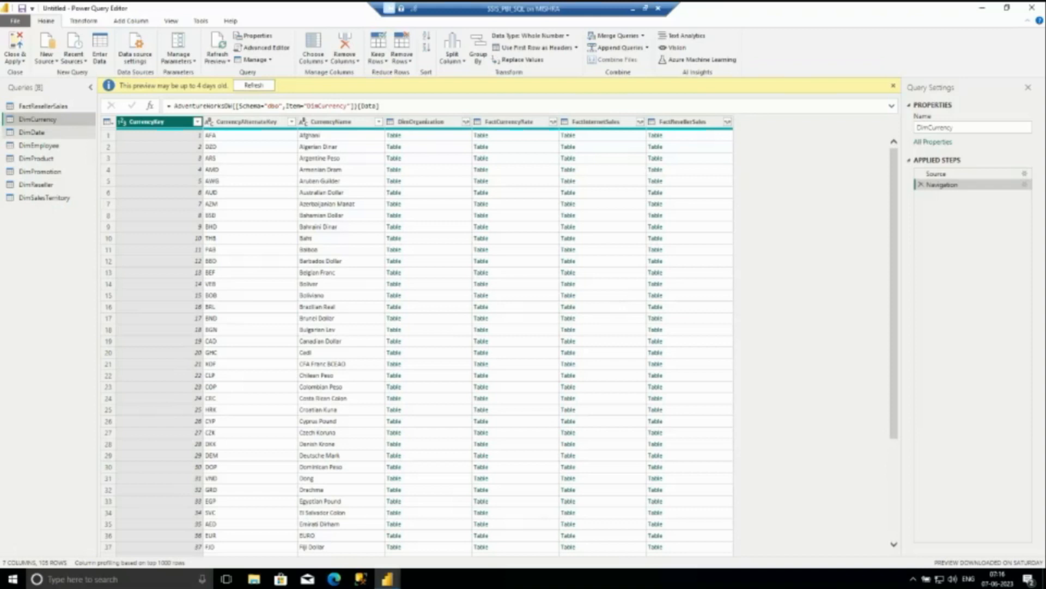
left_click(55, 146)
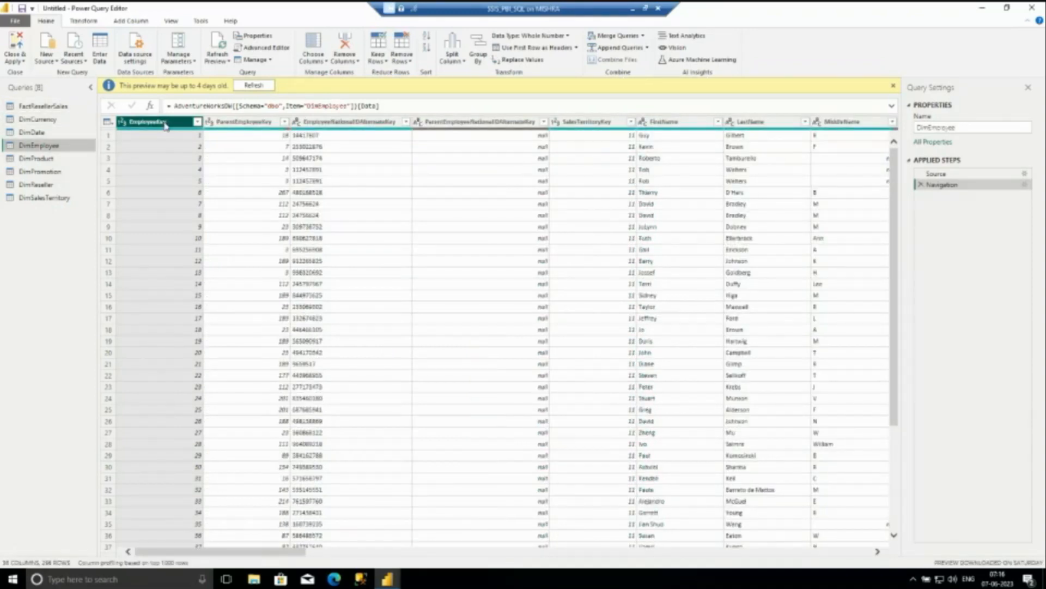
left_click(266, 48)
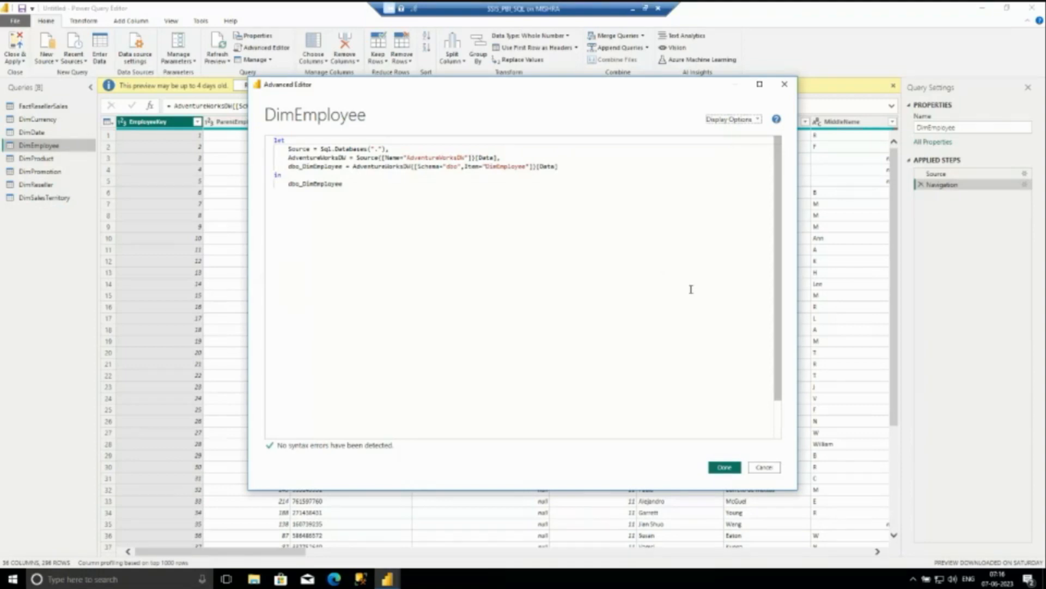
left_click(763, 468)
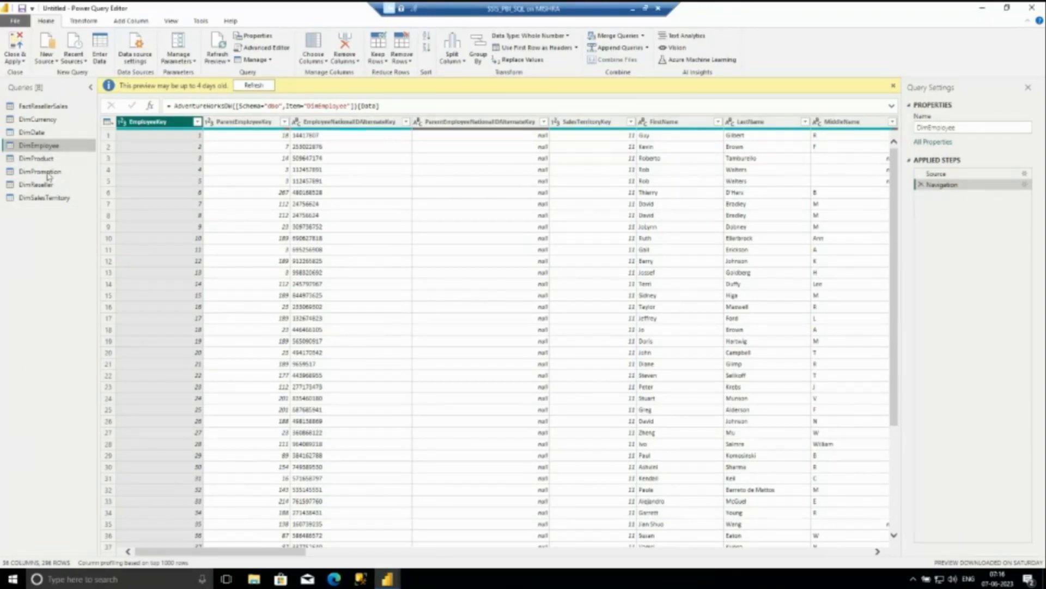
Remove the NameStyle column from the DimEmployee query and check the resulting M code in the Advanced Editor
left_click_drag(243, 555, 346, 557)
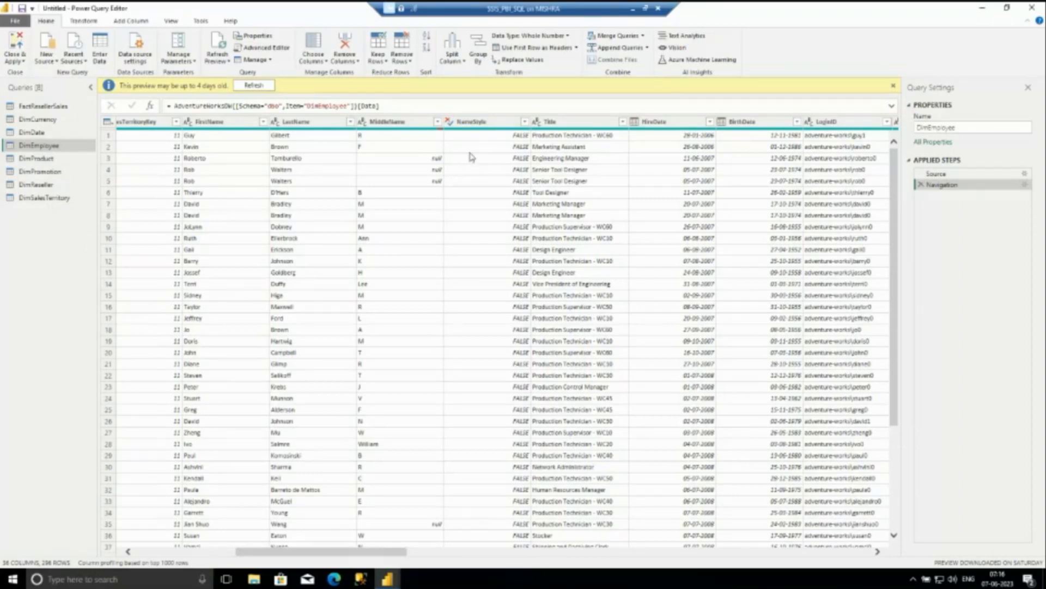
left_click(498, 122)
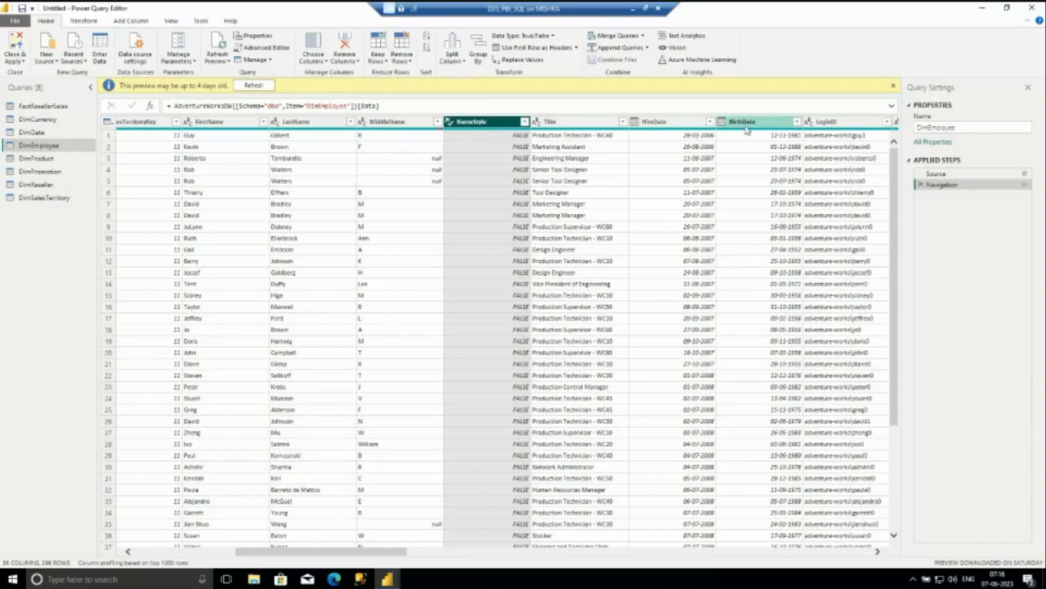
left_click_drag(382, 555, 679, 588)
left_click_drag(616, 551, 221, 551)
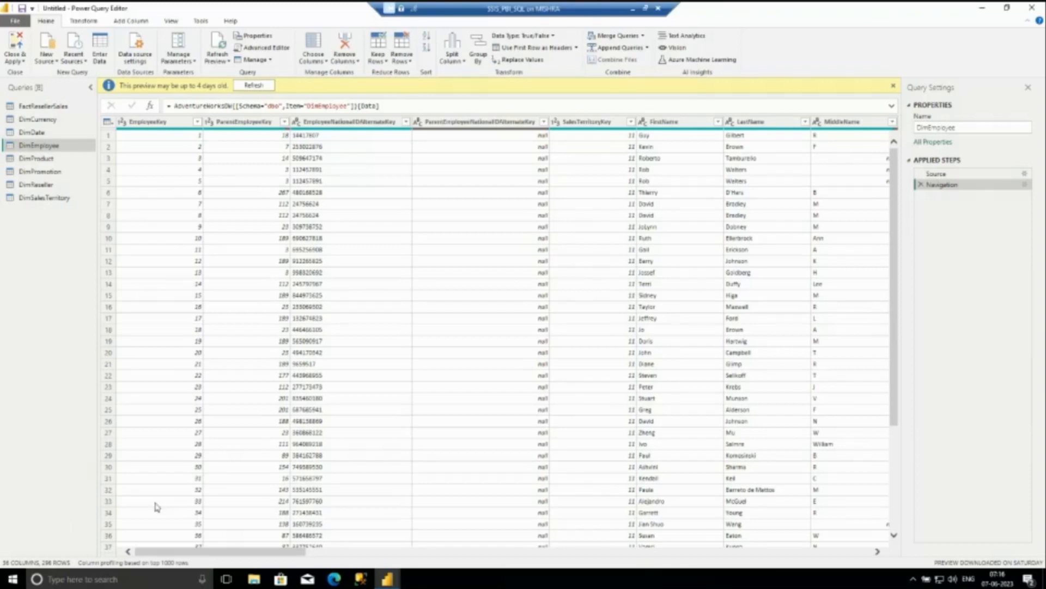
left_click_drag(200, 551, 272, 546)
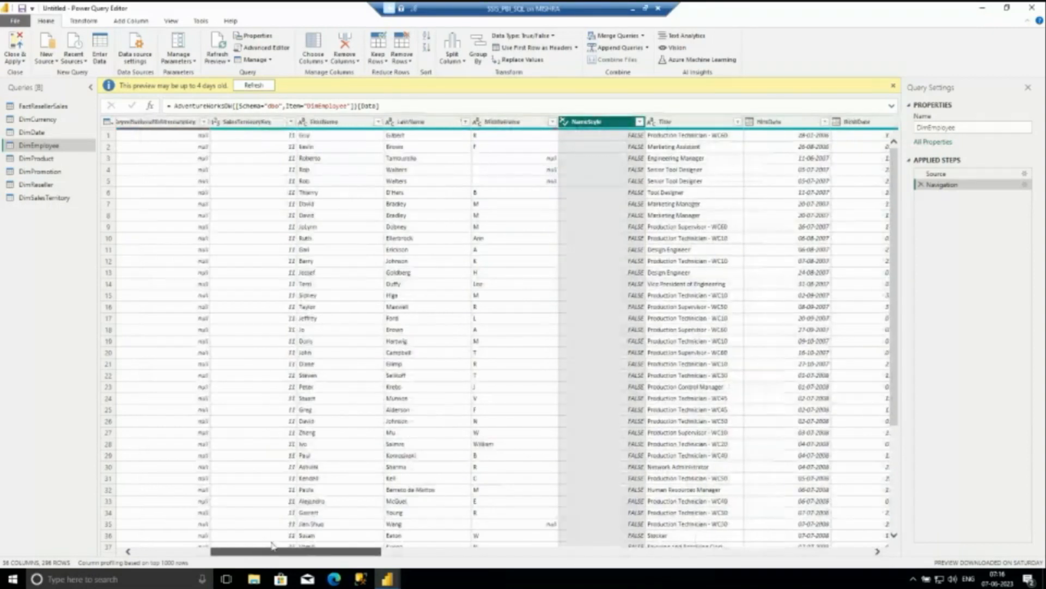
right_click(632, 125)
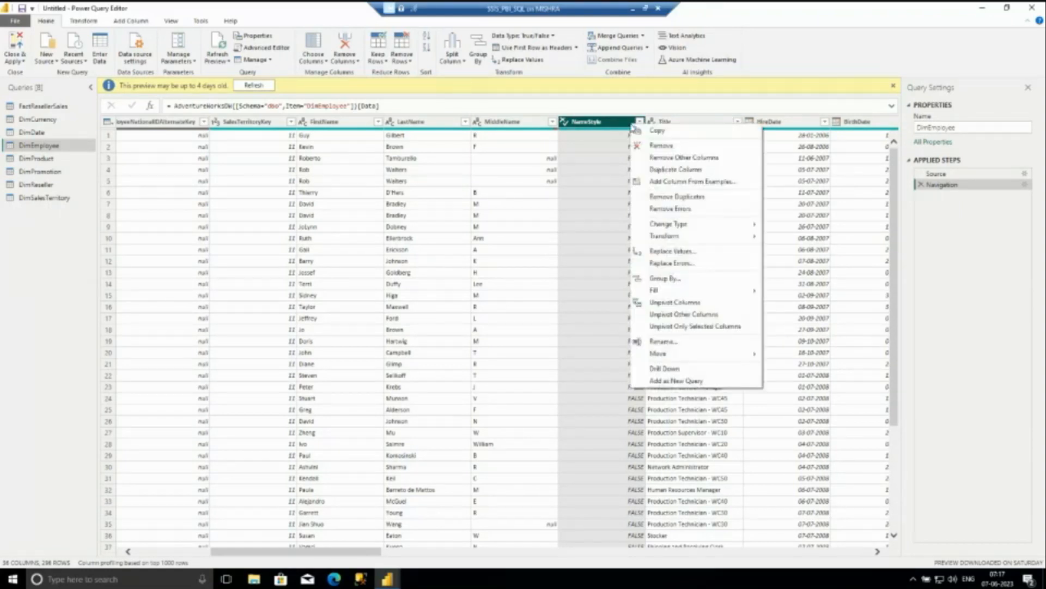
left_click(660, 146)
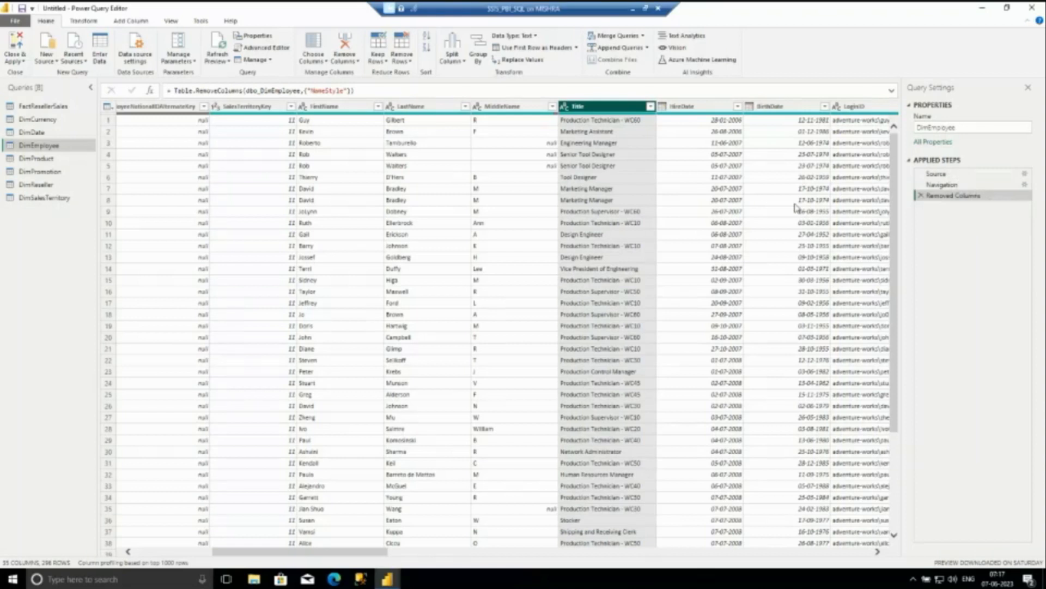
left_click(262, 48)
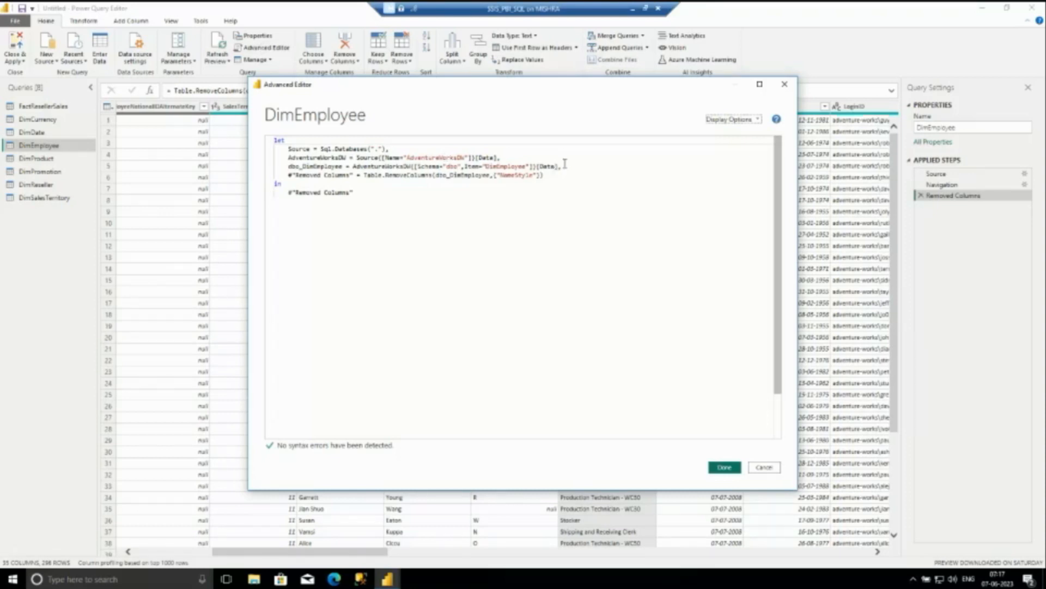
left_click(764, 468)
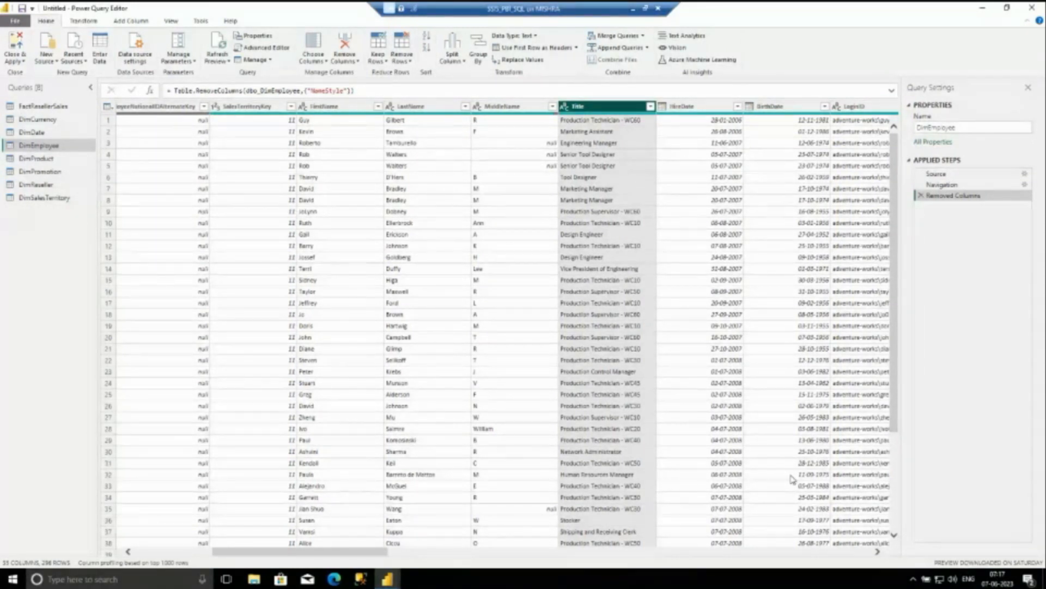
Rename the Removed Columns step of the DimEmployee query to "Removed Null Column"
right_click(952, 195)
left_click(986, 217)
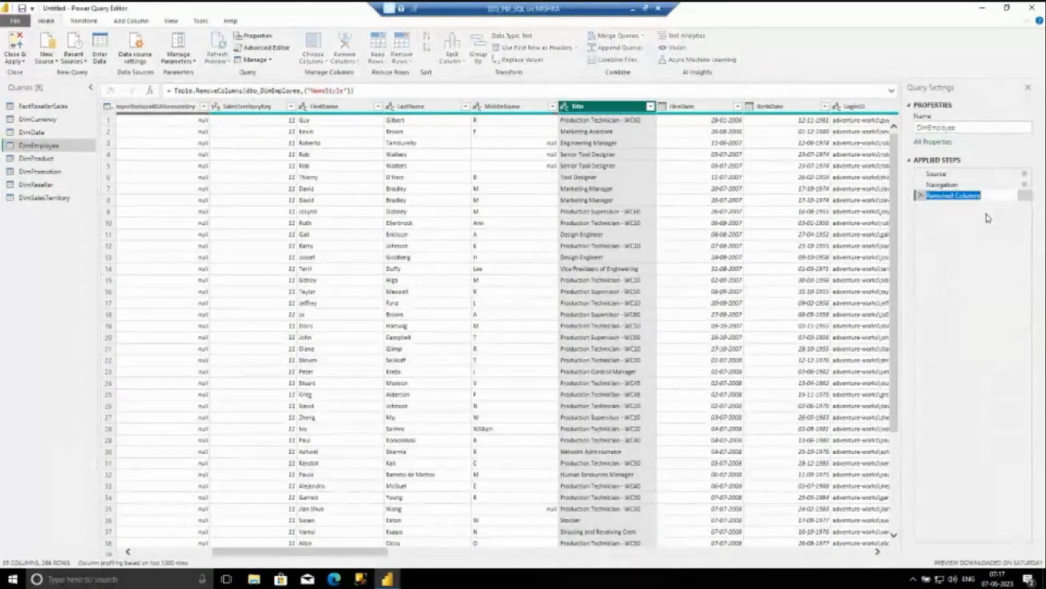
key("End")
key("BackSpace")
key("BackSpace")
key("BackSpace")
key("BackSpace")
key("BackSpace")
key("BackSpace")
key("BackSpace")
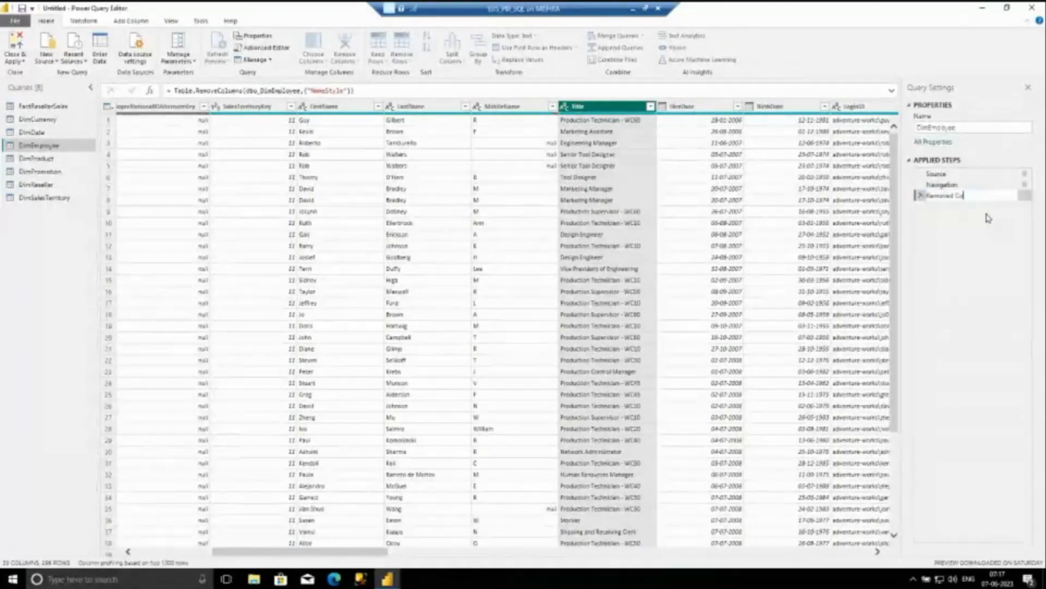
type("Nu")
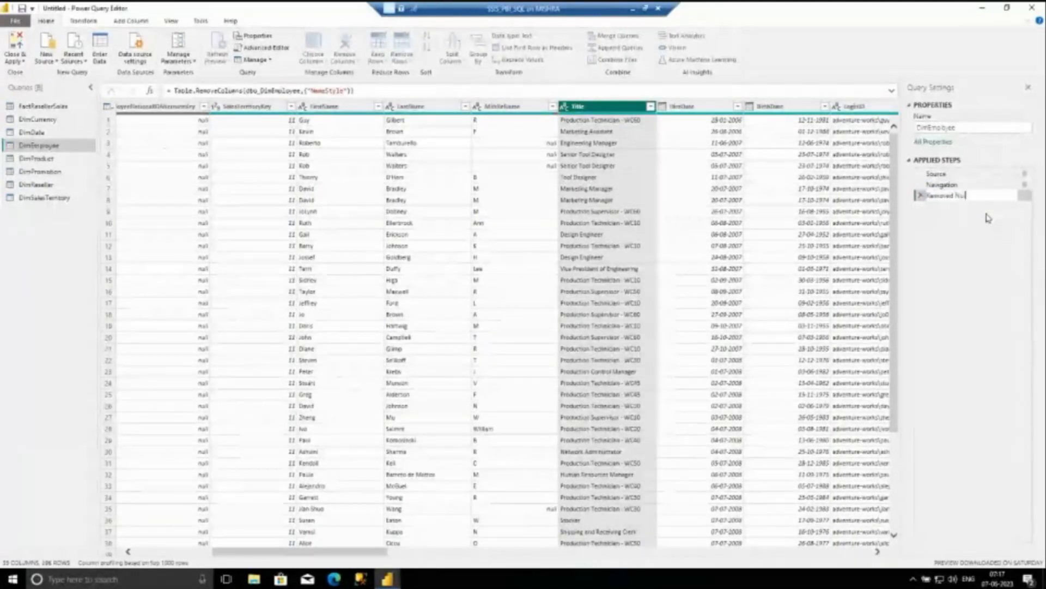
type("ll Column")
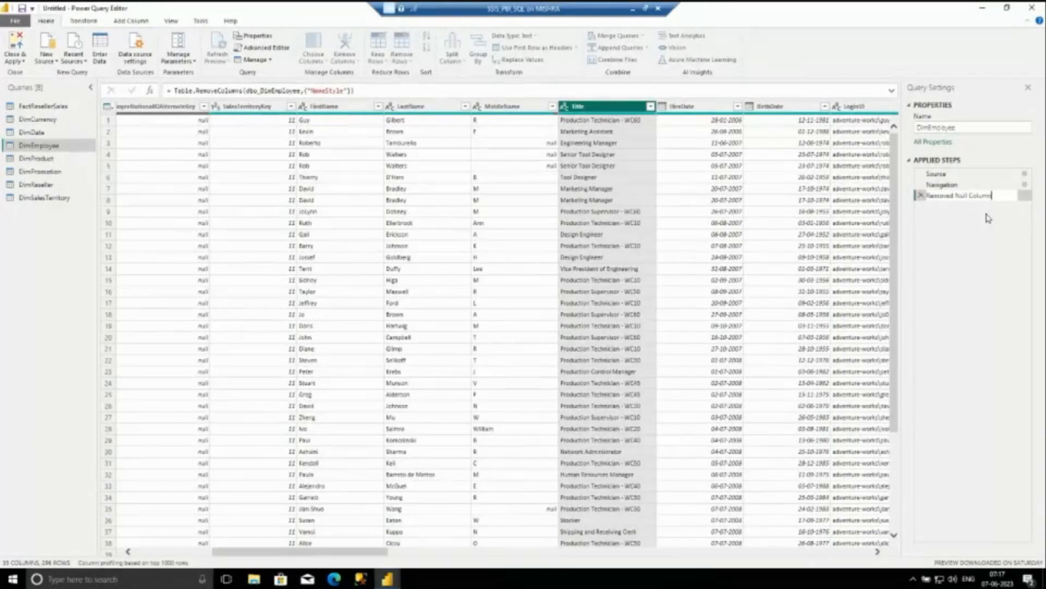
key("Return")
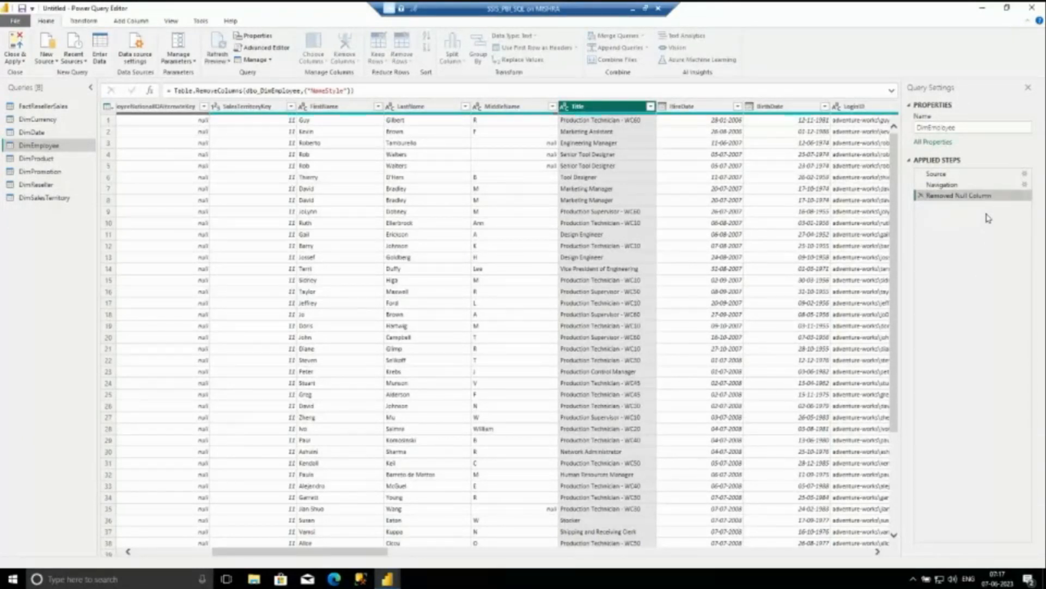
Examine the column removal line in DimEmployee's M code in the Advanced Editor and close it without changes
left_click(266, 47)
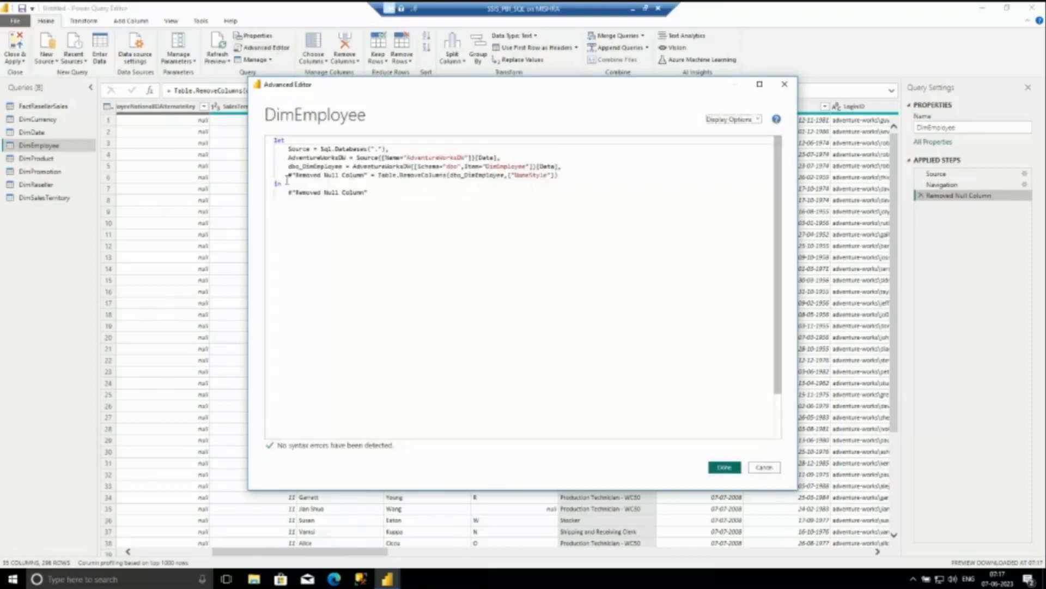
left_click_drag(288, 174, 573, 176)
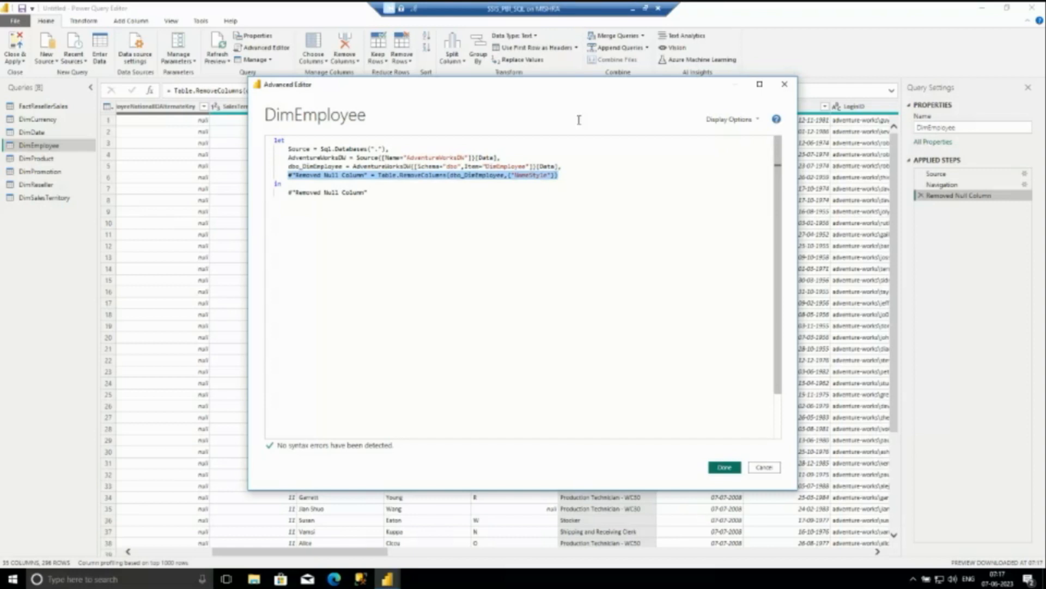
left_click(785, 85)
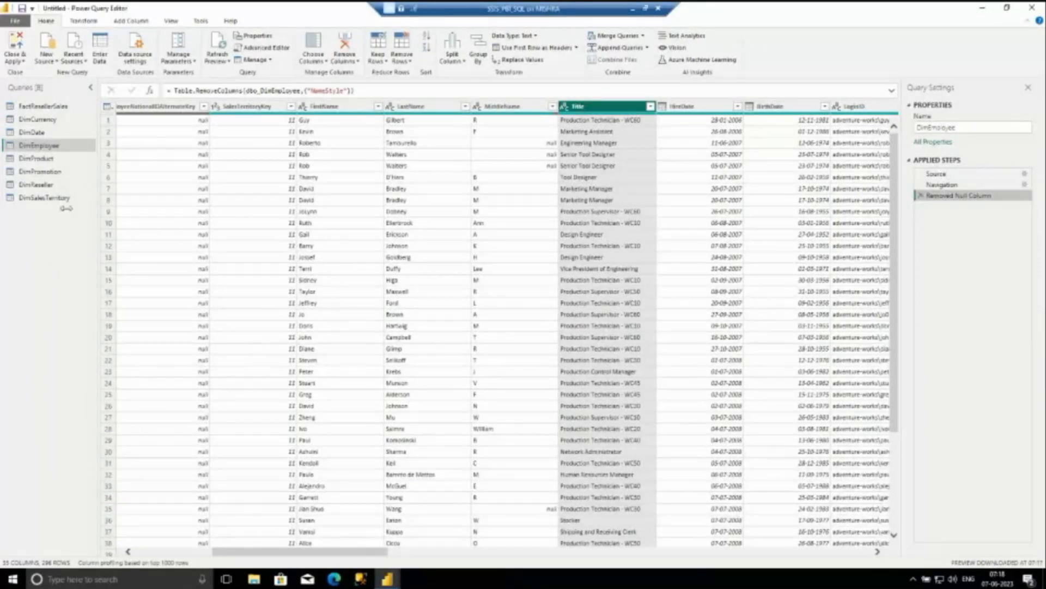
View the native SQL query behind the Removed Null Column step of DimEmployee
right_click(951, 195)
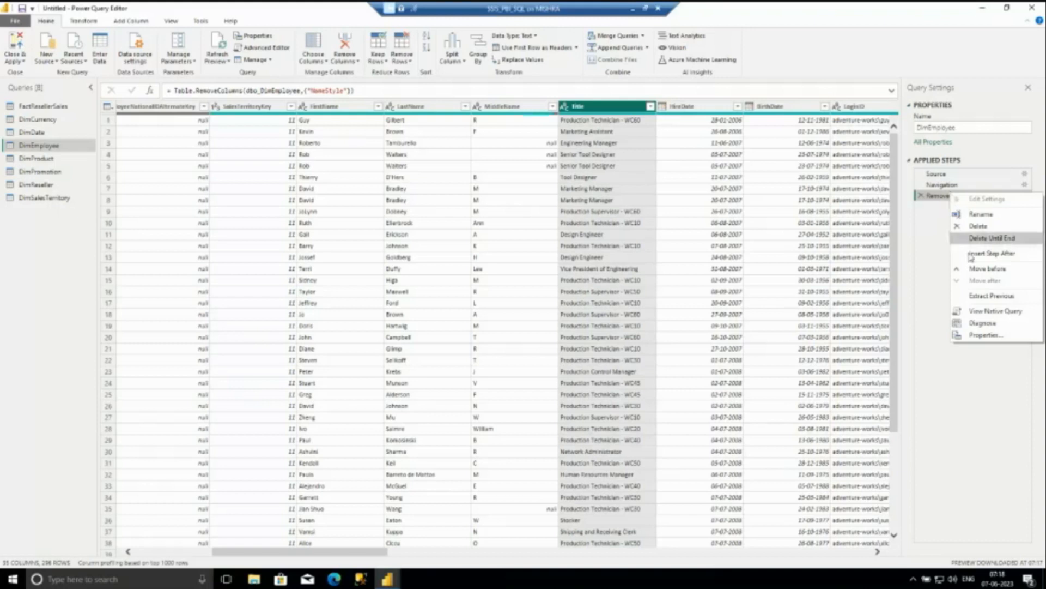
left_click(987, 312)
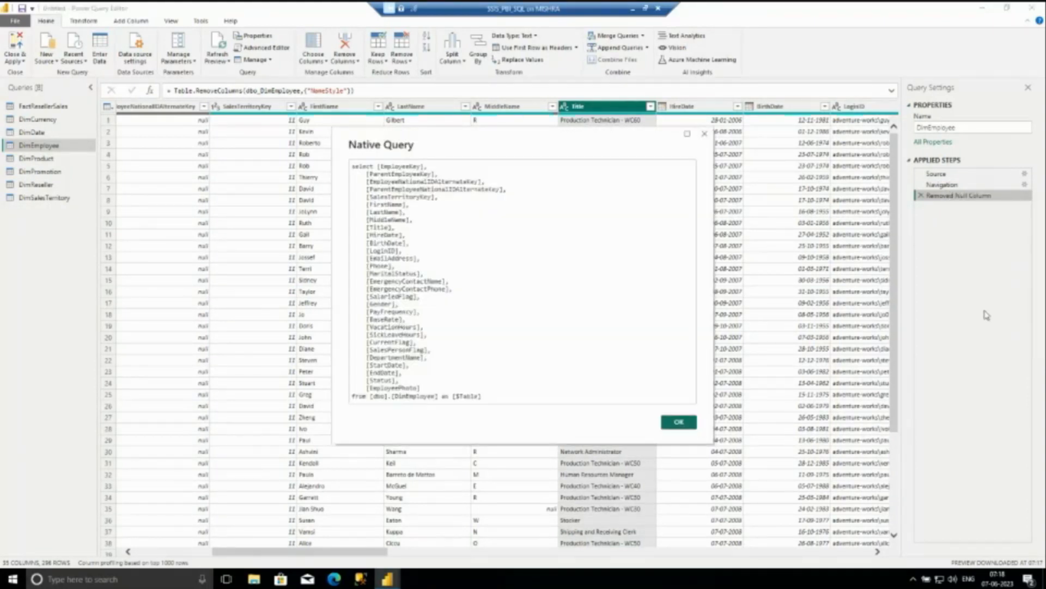